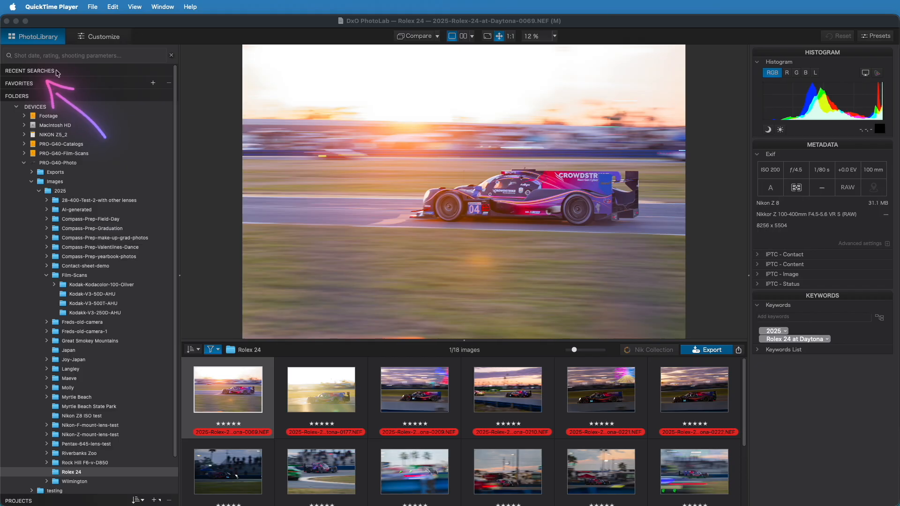
# - Open the Kodak-V3-50D-AHU project from the project list below the folder tree
pyautogui.scroll(-1, 133, 184)
pyautogui.scroll(-5, 133, 183)
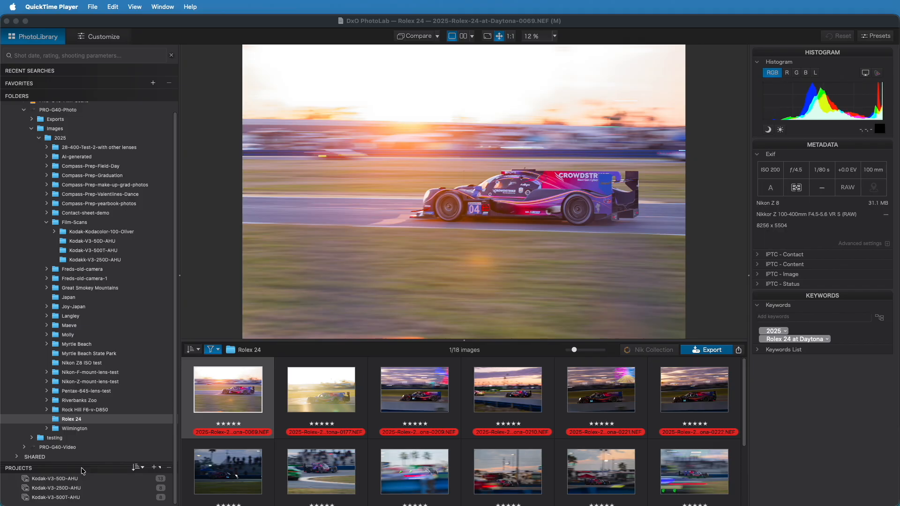
pyautogui.click(51, 482)
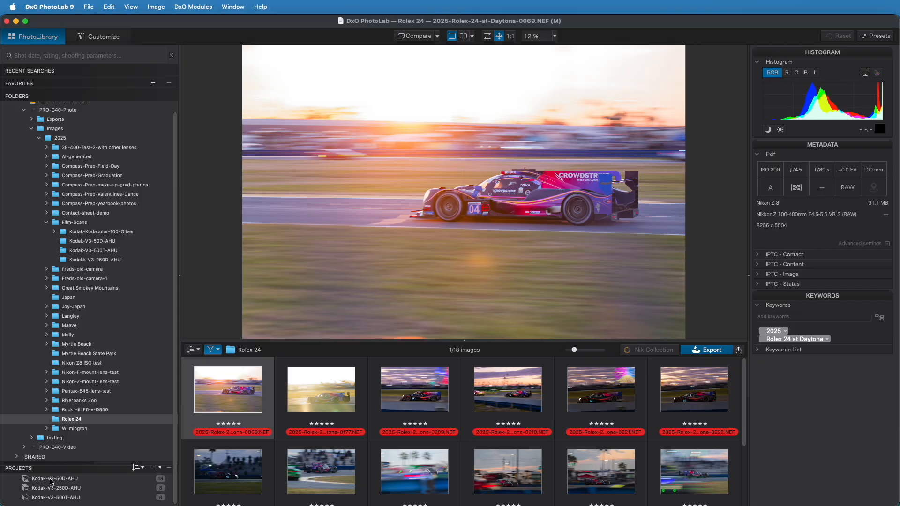
pyautogui.click(51, 481)
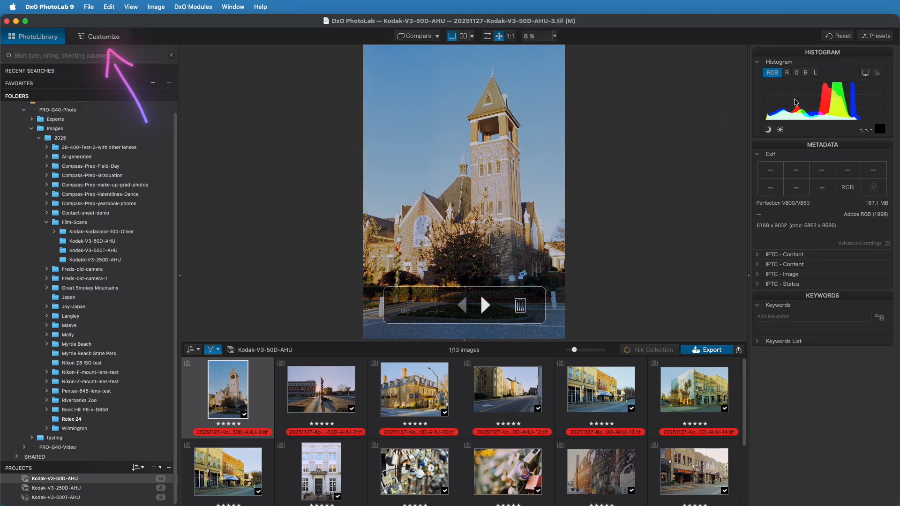
# - Collapse and re-expand the Histogram palette, and rearrange the order of the Histogram, Metadata and Keywords palettes
pyautogui.click(823, 52)
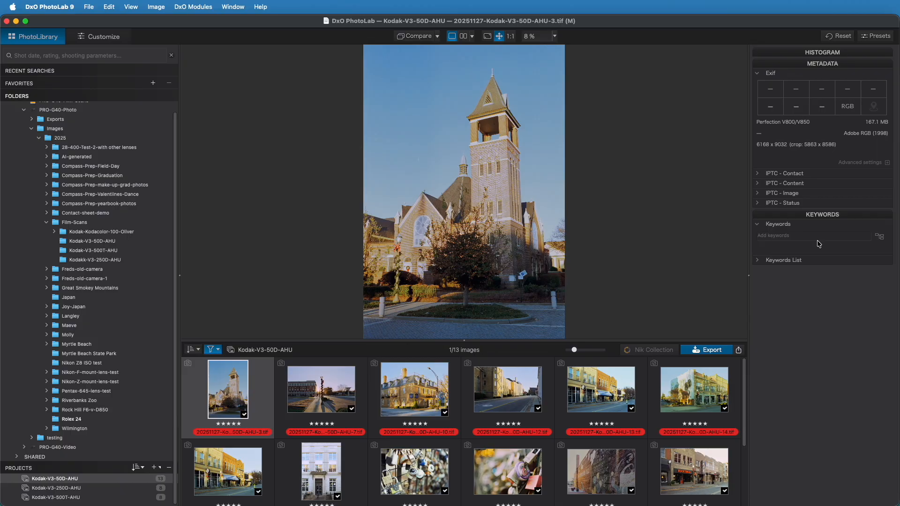
pyautogui.click(825, 52)
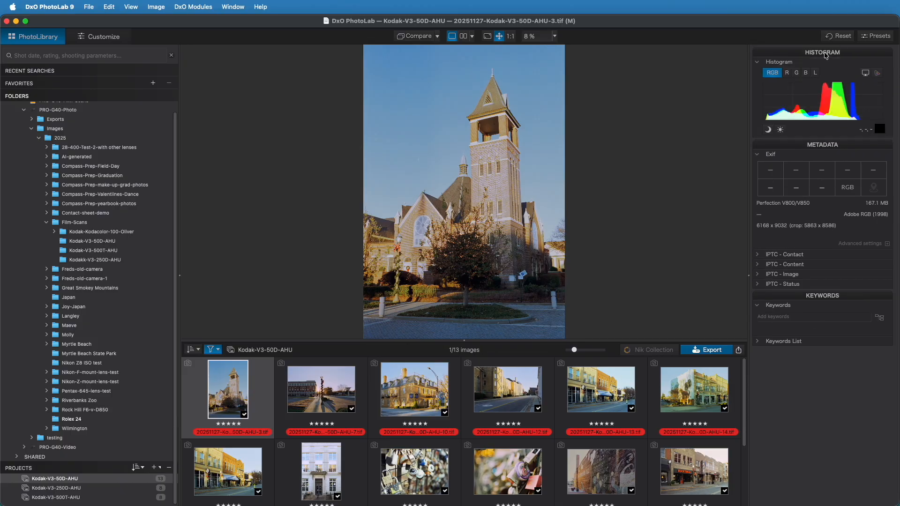
pyautogui.click(825, 53)
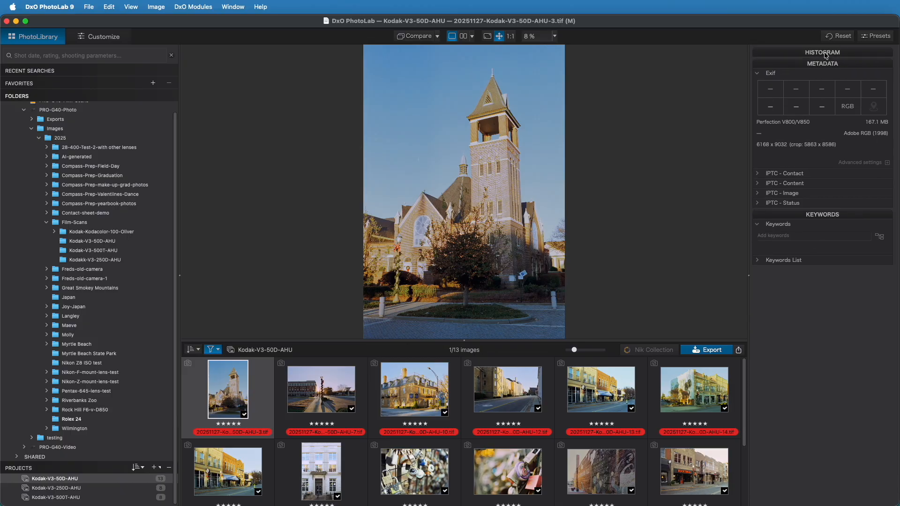
pyautogui.click(826, 53)
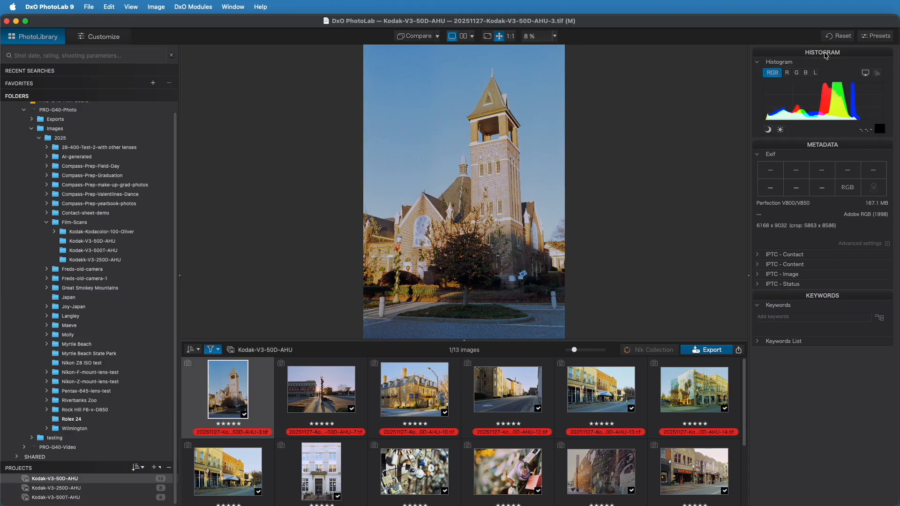
pyautogui.moveTo(826, 54); pyautogui.dragTo(829, 266)
pyautogui.moveTo(820, 206); pyautogui.dragTo(824, 304)
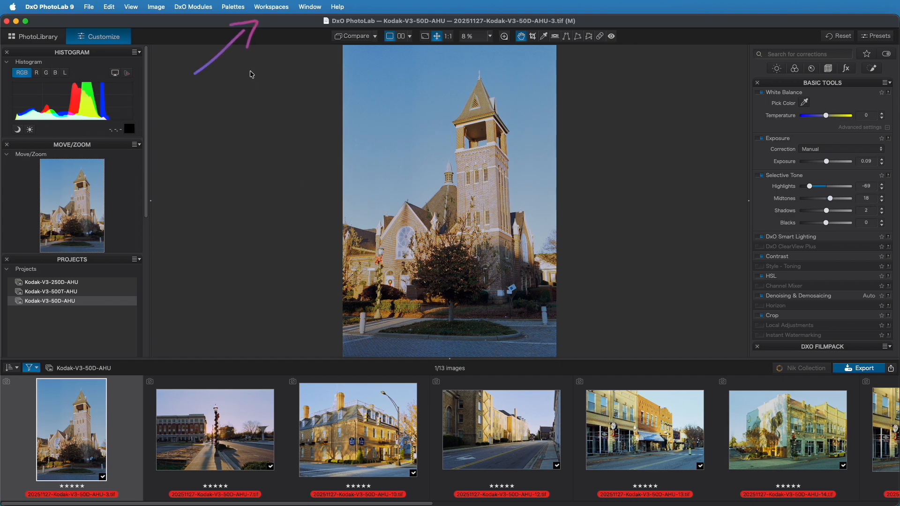
# - Preview the palettes of the DxO Advanced workspace and return to the DxO Standard workspace
pyautogui.click(271, 7)
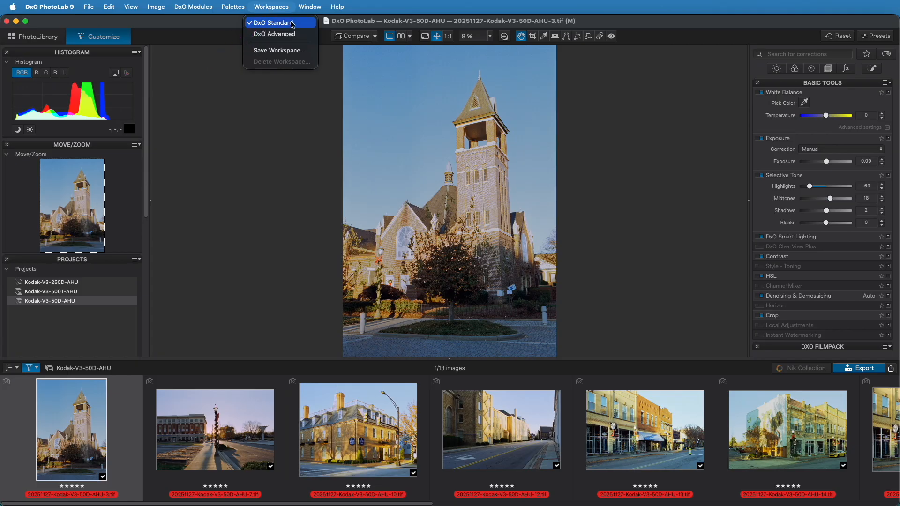
pyautogui.click(277, 35)
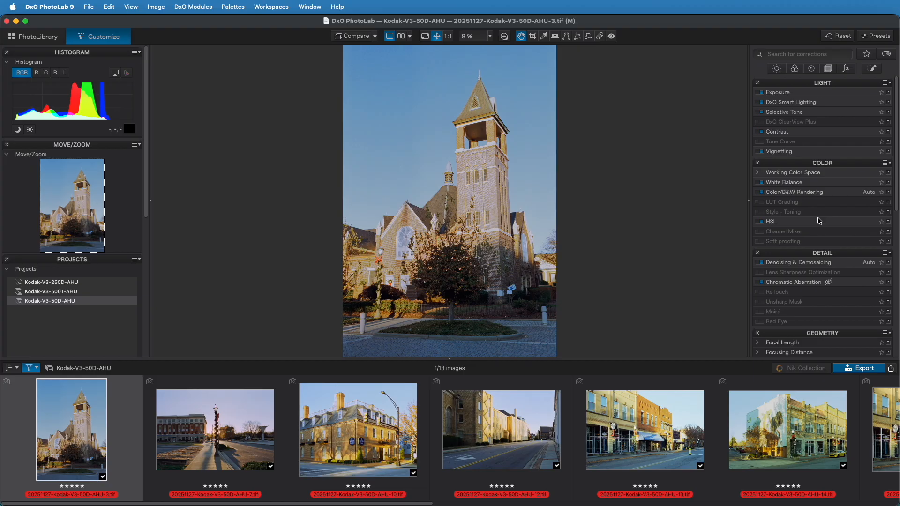
pyautogui.scroll(-1, 818, 219)
pyautogui.scroll(-12, 819, 220)
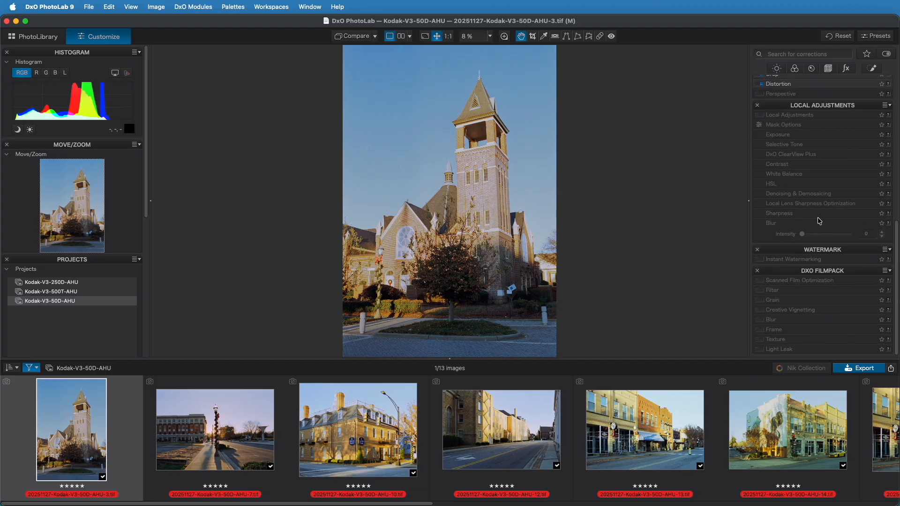
pyautogui.scroll(12, 819, 221)
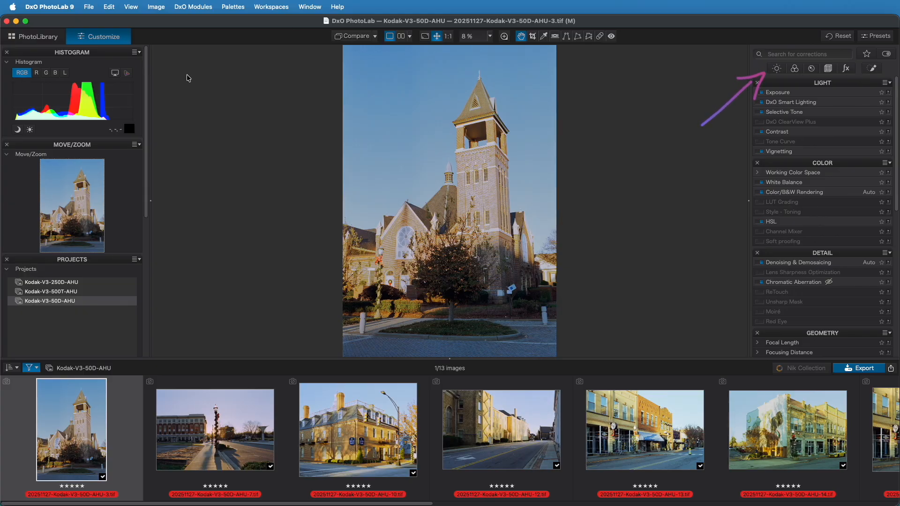
pyautogui.click(271, 6)
pyautogui.click(269, 23)
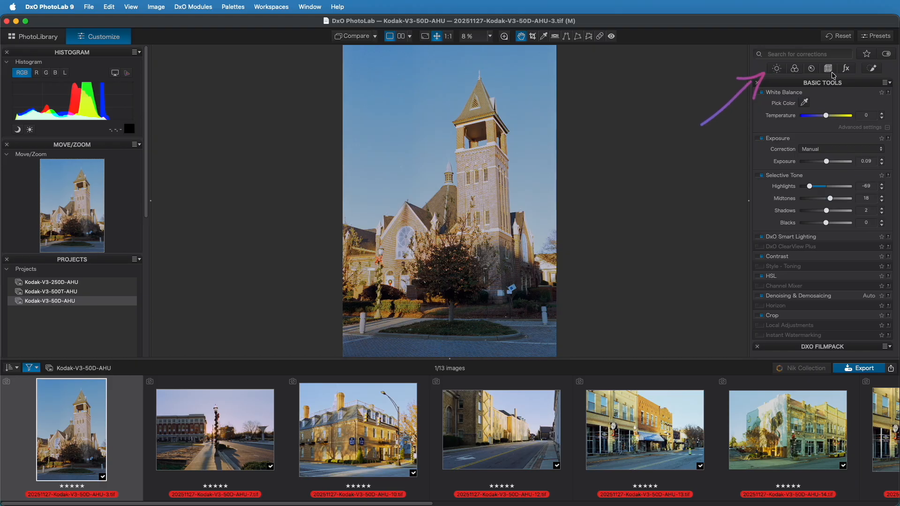
# - Examine the Light corrections from Exposure through Vignetting
pyautogui.click(776, 69)
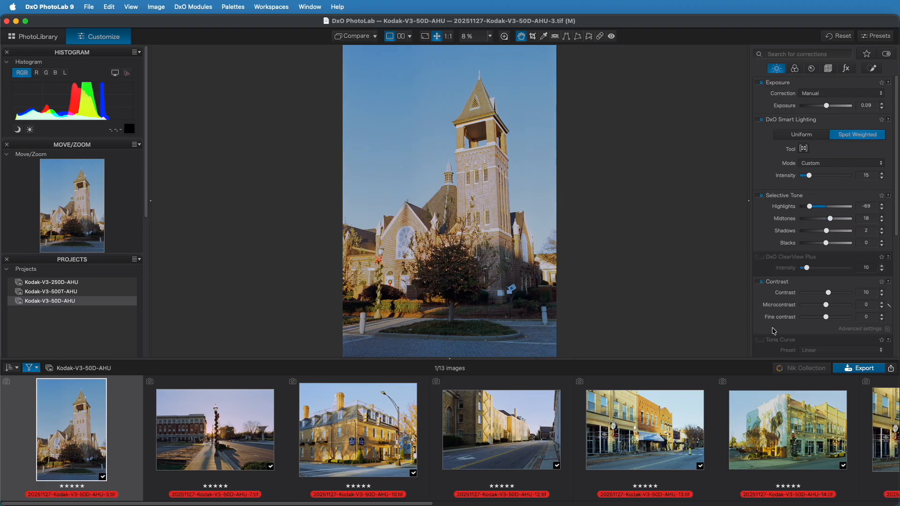
pyautogui.scroll(-5, 776, 331)
pyautogui.scroll(3, 775, 329)
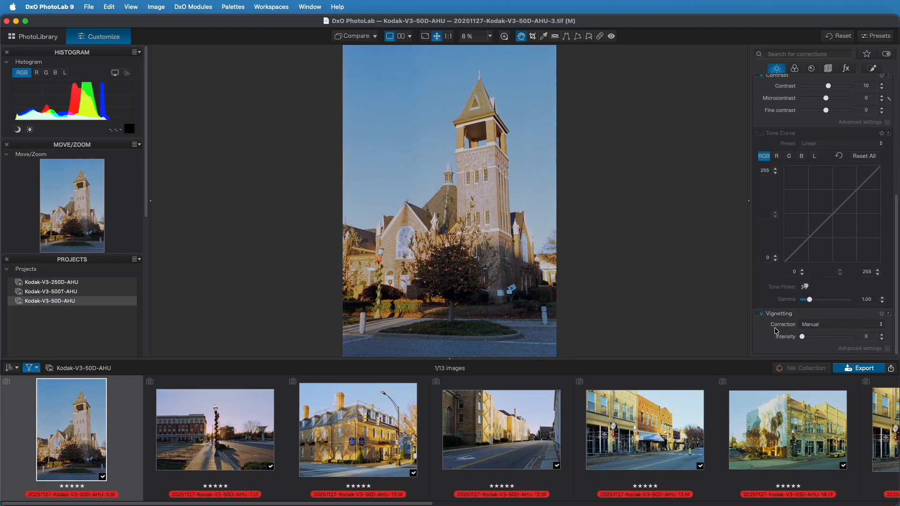
pyautogui.scroll(2, 775, 328)
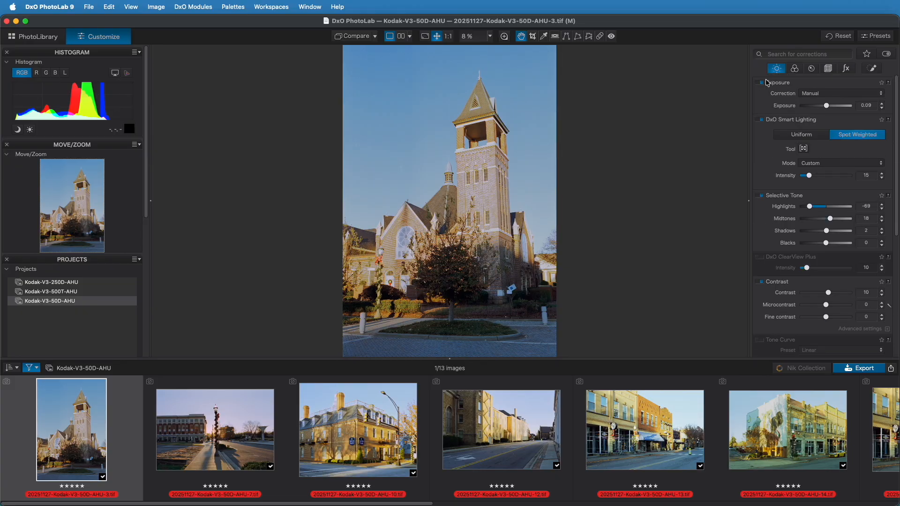
# - Examine the Color corrections from Working Color Space through Soft proofing
pyautogui.click(794, 70)
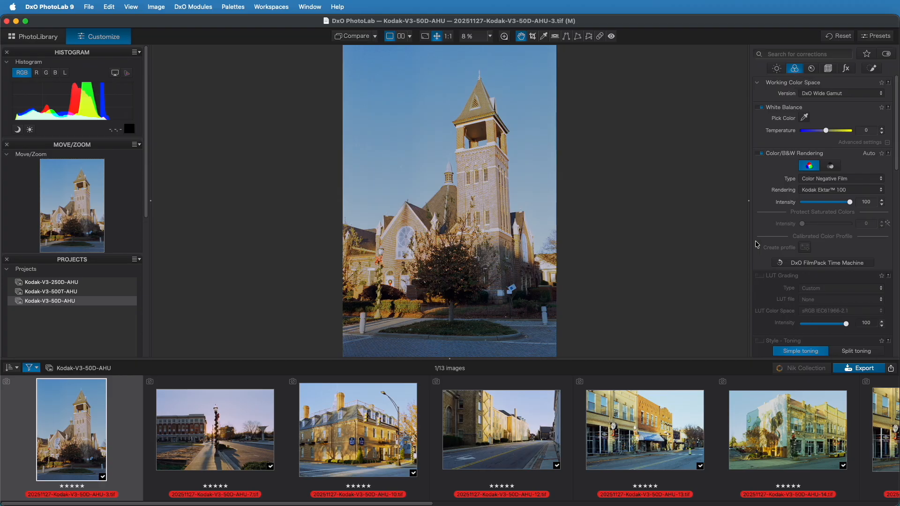
pyautogui.scroll(-5, 786, 280)
pyautogui.scroll(-6, 785, 277)
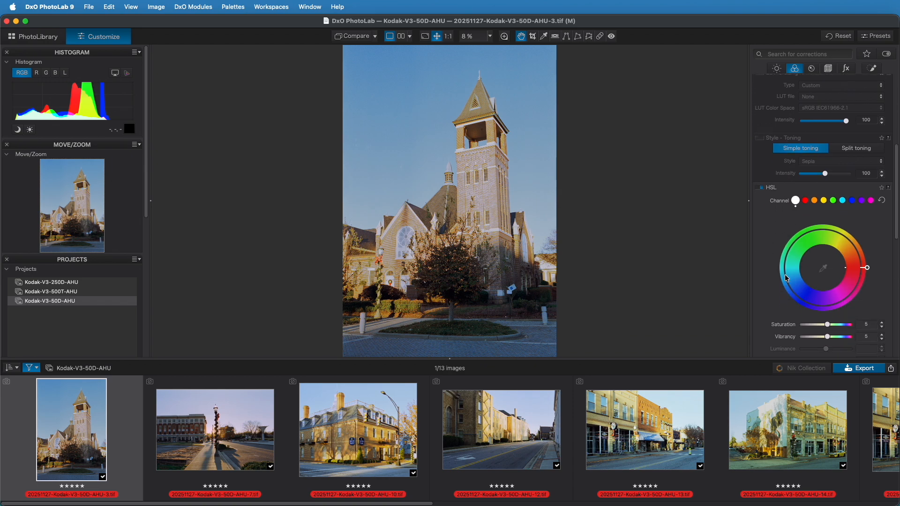
pyautogui.scroll(-3, 786, 278)
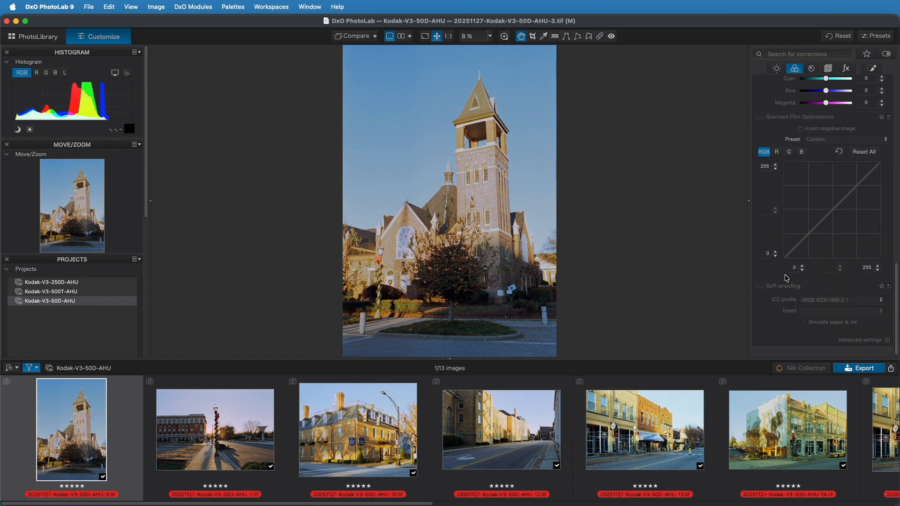
pyautogui.scroll(10, 786, 278)
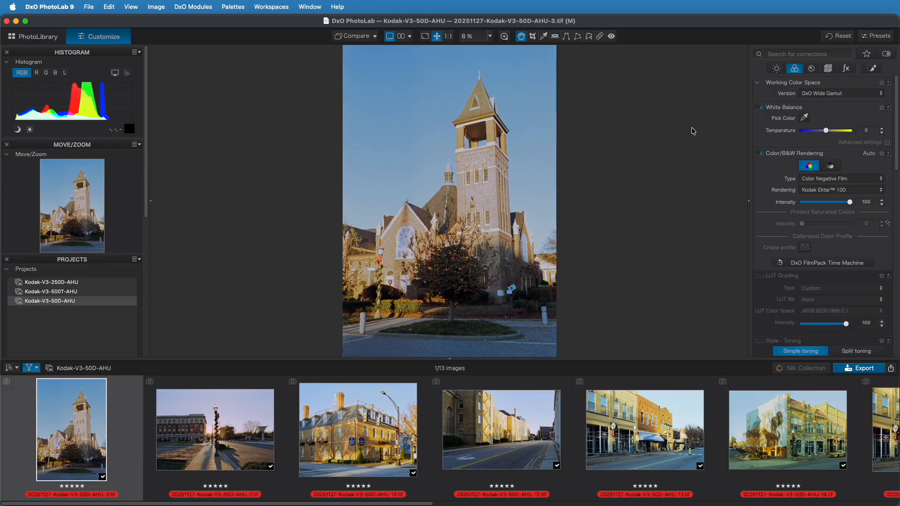
# - Examine the Detail and Geometry corrections, including denoising, chromatic aberration, crop and distortion
pyautogui.click(811, 69)
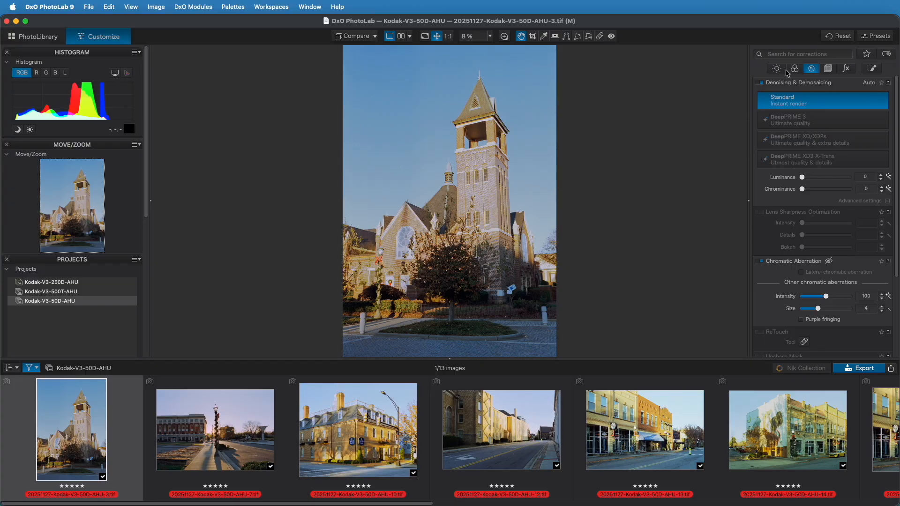
pyautogui.click(828, 68)
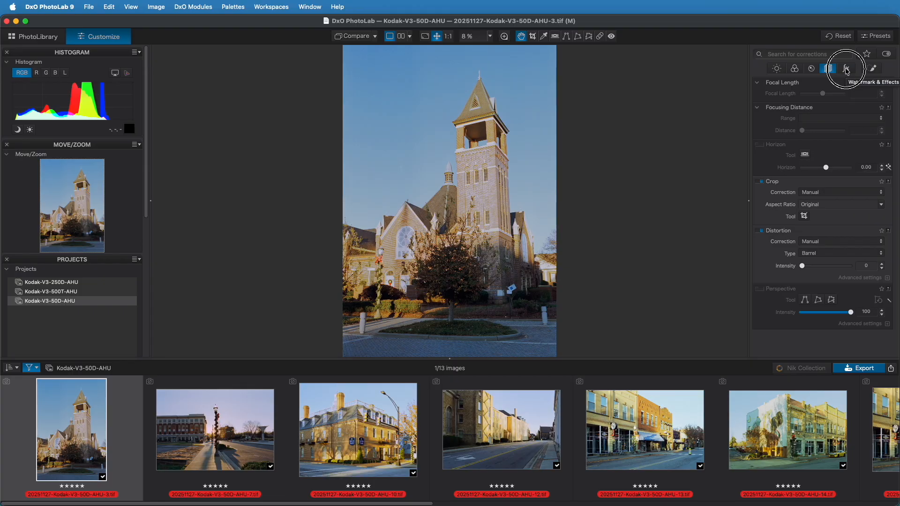
# - Examine the Watermark & Effects corrections through Light Leak, and the Local Adjustments tools
pyautogui.click(846, 69)
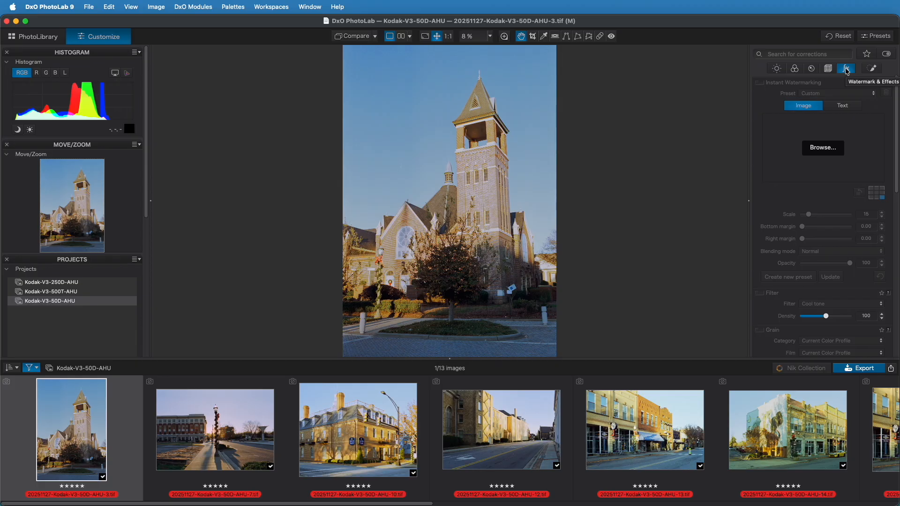
pyautogui.scroll(-5, 792, 225)
pyautogui.scroll(-6, 792, 225)
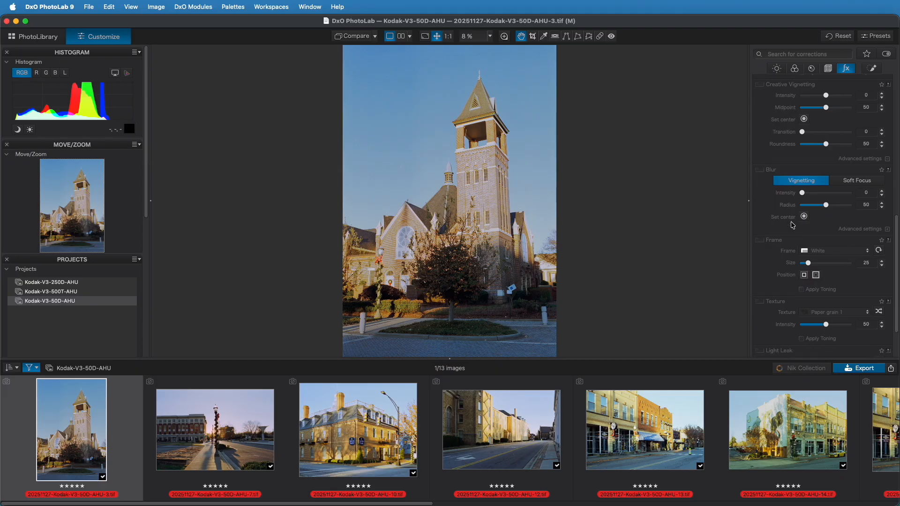
pyautogui.scroll(-3, 792, 225)
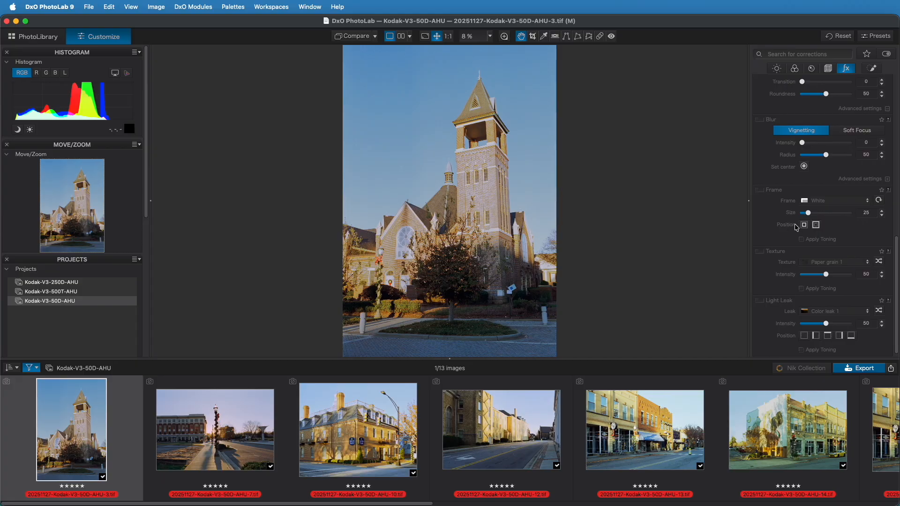
pyautogui.click(872, 68)
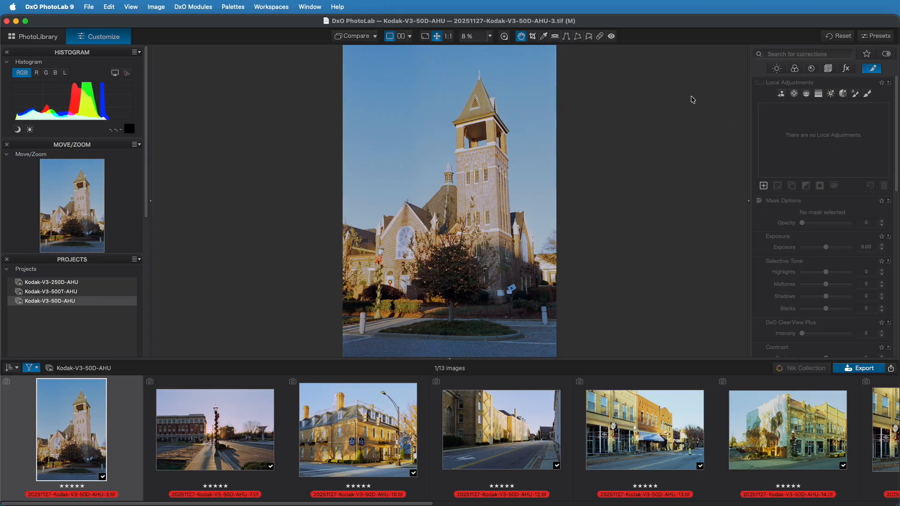
# - Inspect the Crop tool's aspect ratio choices and close the tool with the ratio left at Original
pyautogui.click(533, 37)
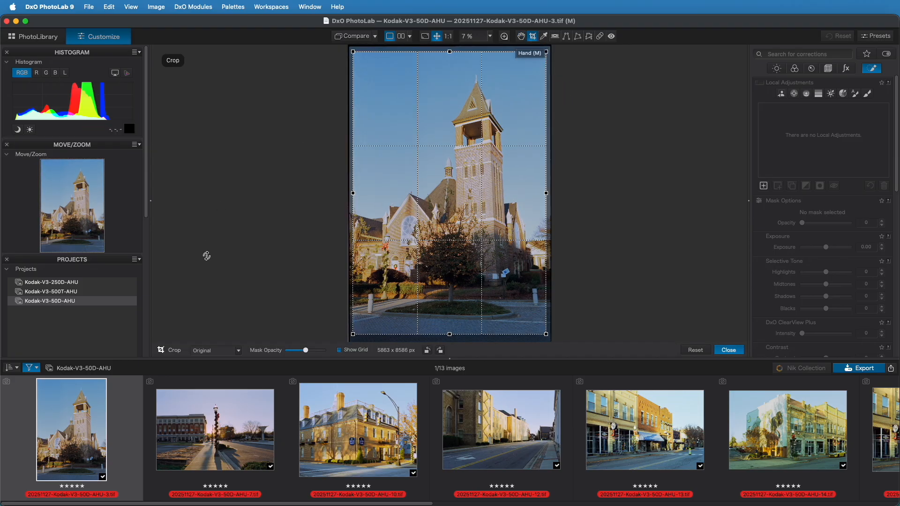
pyautogui.click(236, 352)
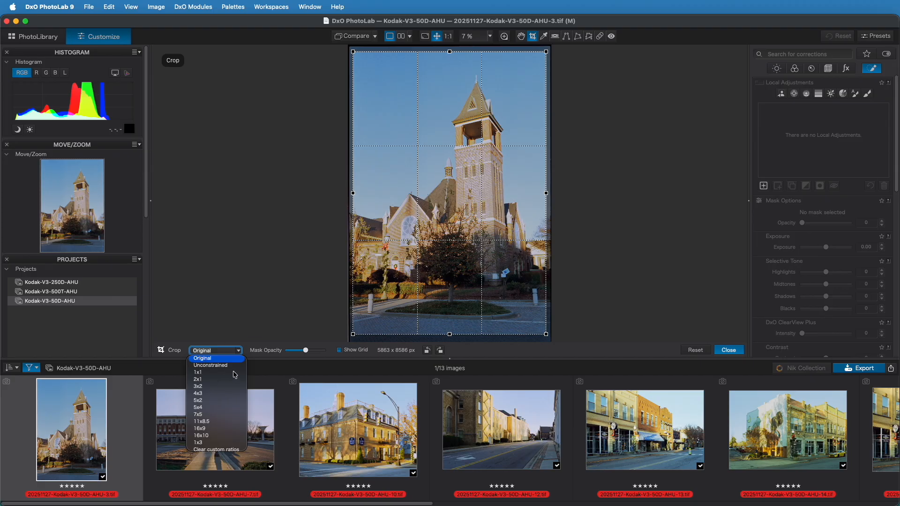
pyautogui.click(271, 189)
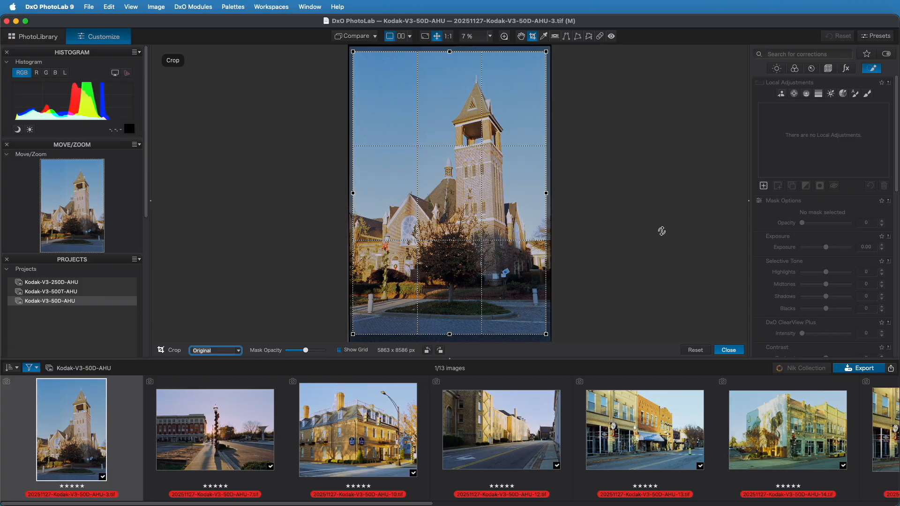
pyautogui.click(728, 350)
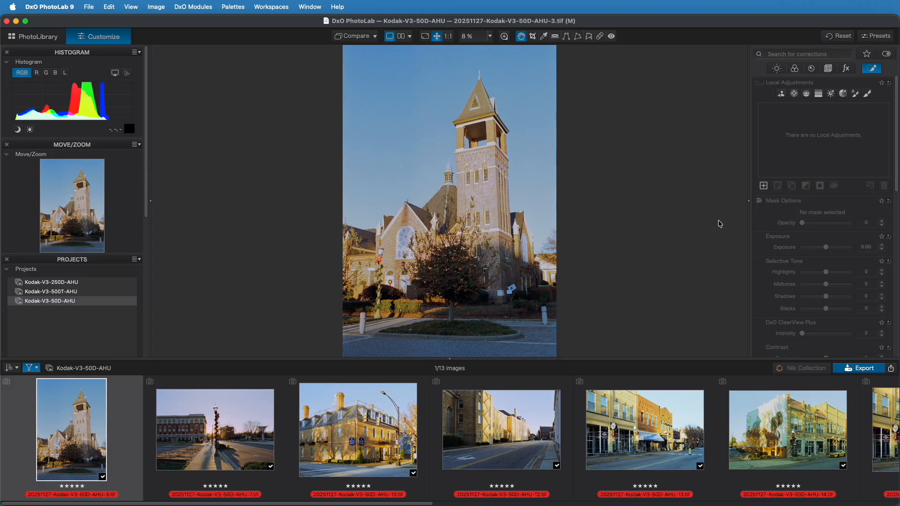
pyautogui.click(669, 171)
# - Mark Exposure, DxO Smart Lighting, Selective Tone, Contrast and Vignetting as favorites among the Light corrections
pyautogui.click(776, 68)
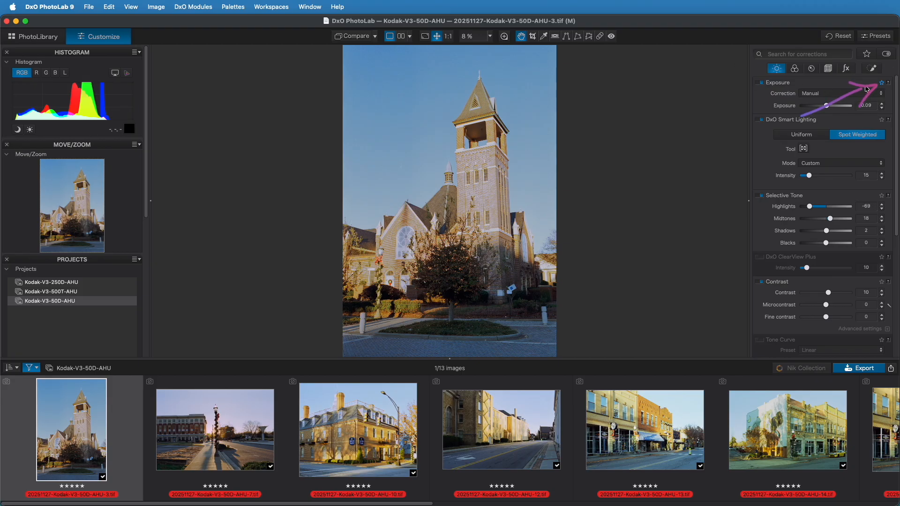
pyautogui.click(881, 120)
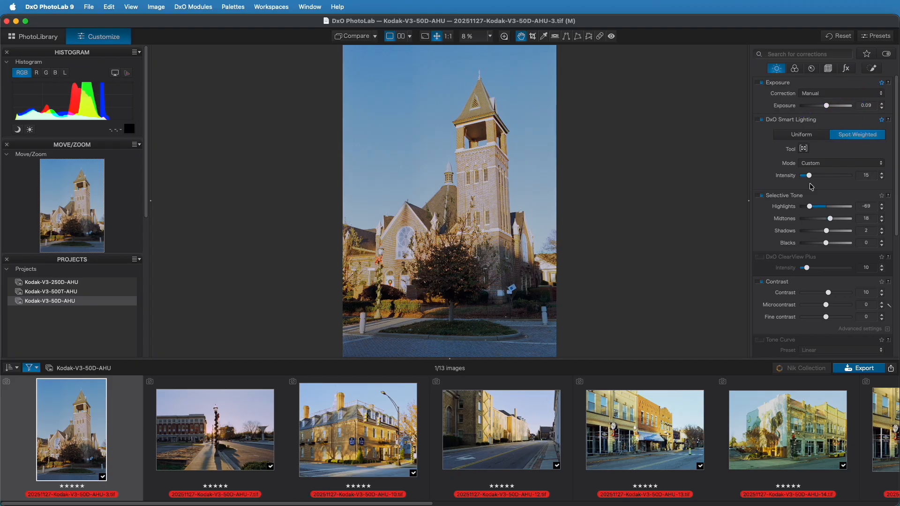
pyautogui.click(882, 196)
pyautogui.scroll(-10, 840, 287)
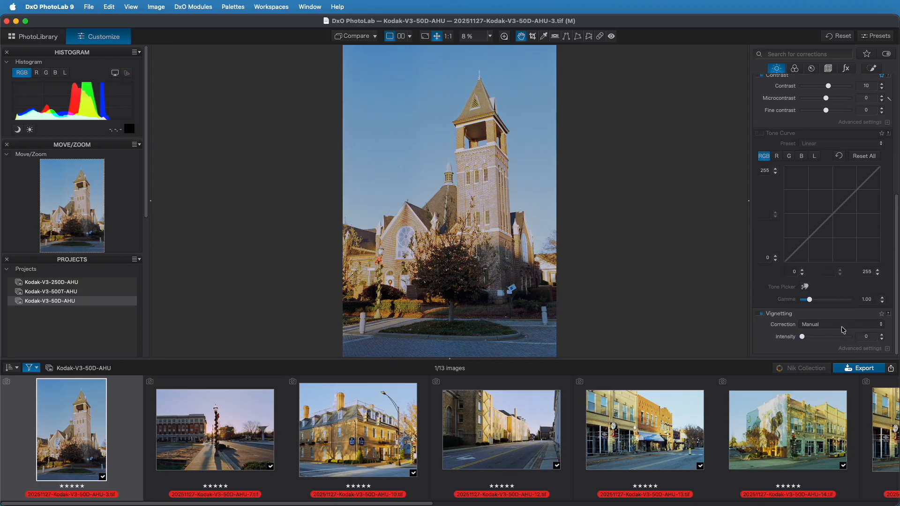
pyautogui.click(881, 313)
# - Mark White Balance as a favorite among the Color corrections
pyautogui.click(795, 69)
pyautogui.scroll(5, 807, 120)
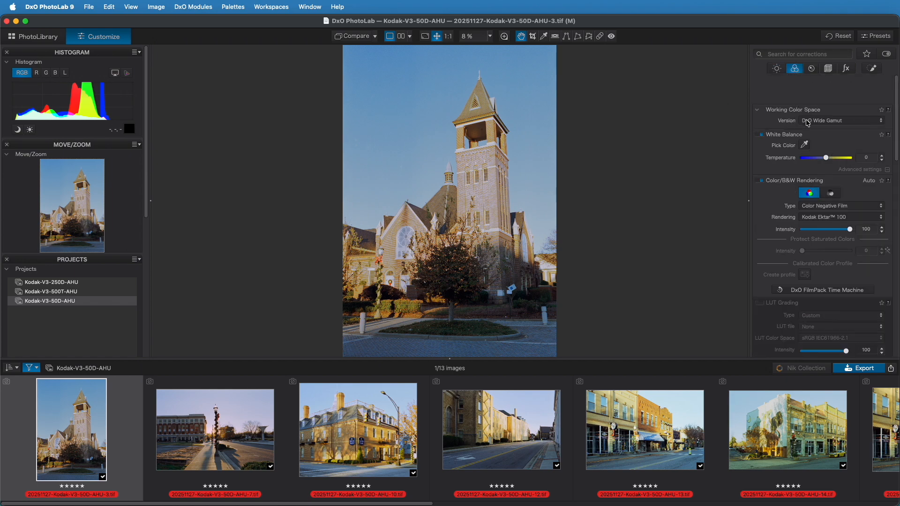
pyautogui.click(882, 108)
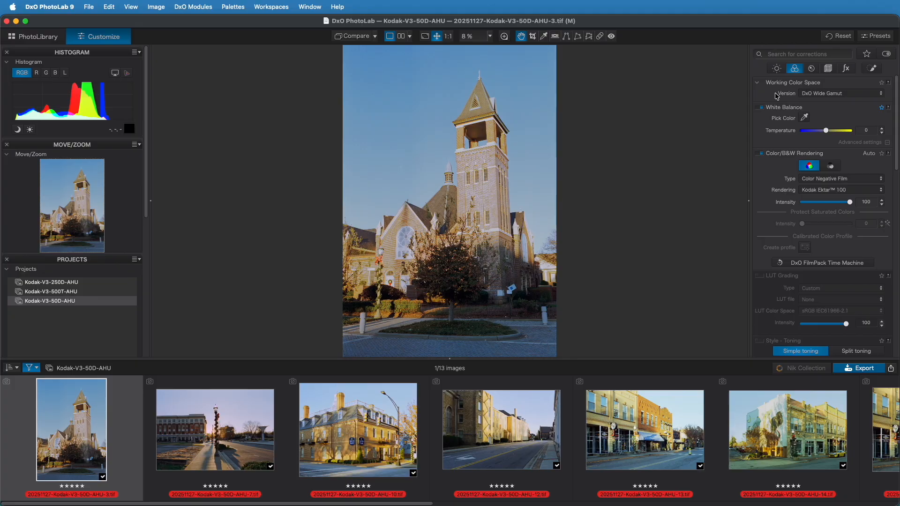
# - Mark Denoising & Demosaicing in the Detail group and Distortion in the Geometry group as favorite corrections
pyautogui.click(812, 69)
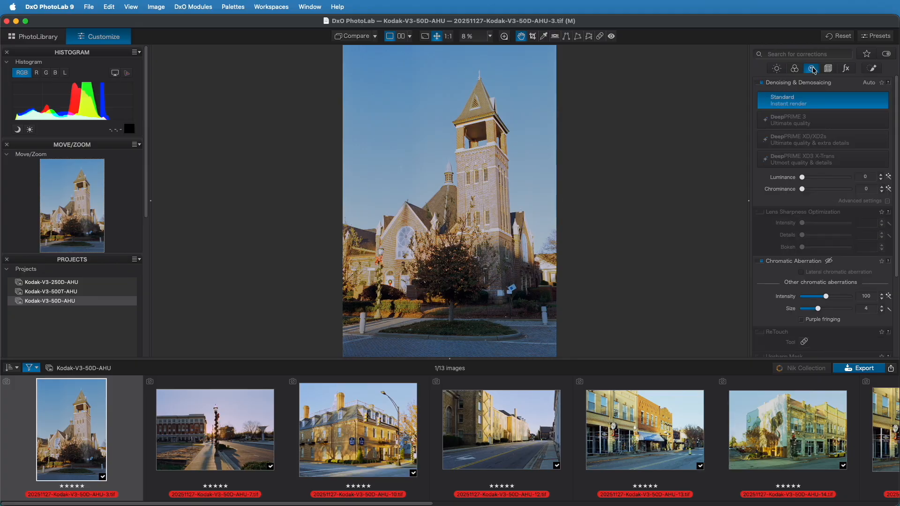
pyautogui.click(881, 83)
pyautogui.click(828, 69)
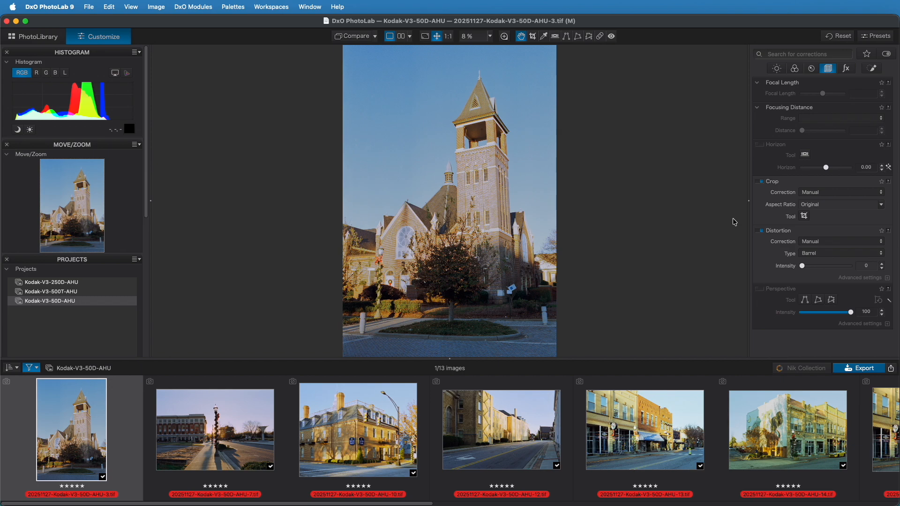
pyautogui.click(880, 231)
# - Limit the displayed corrections to favorites and review those in the Geometry, Detail, Color and Light groups
pyautogui.click(866, 55)
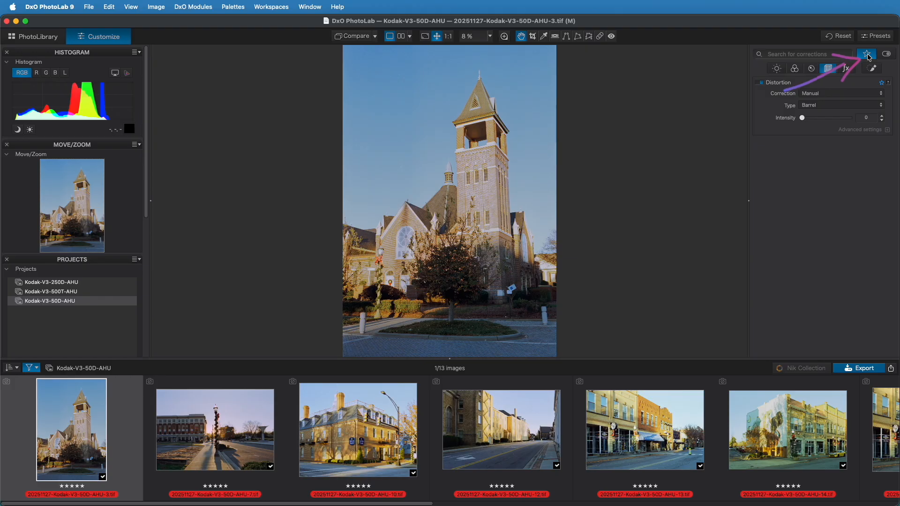
pyautogui.click(812, 70)
pyautogui.click(793, 71)
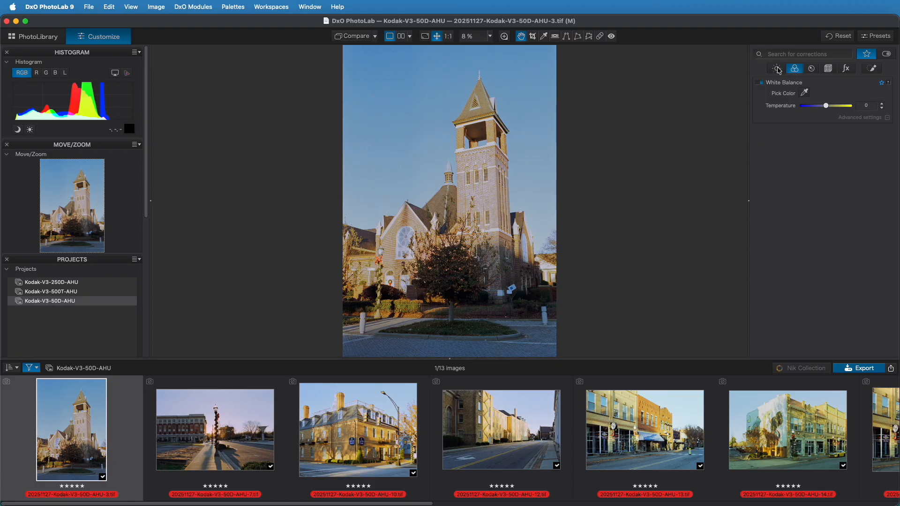
pyautogui.click(778, 70)
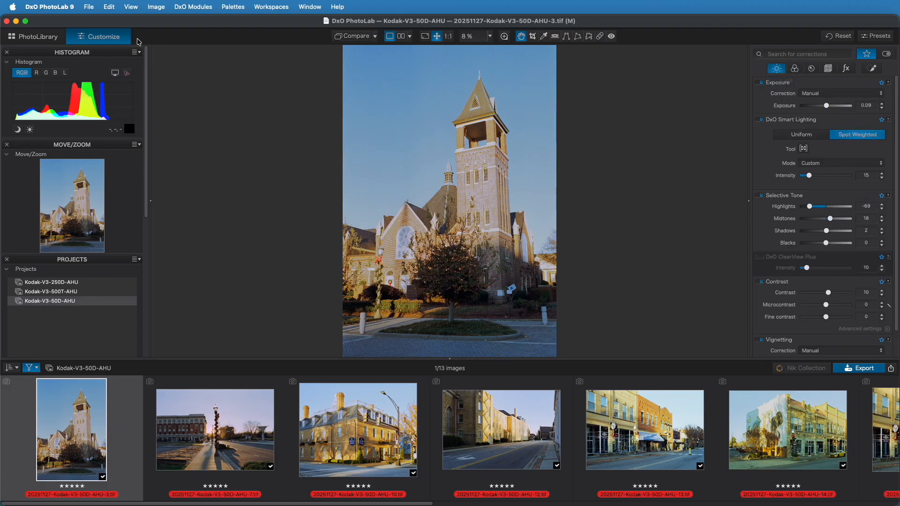
# - Save the current layout as a new workspace, named with the owner's first name followed by "-workspace"
pyautogui.click(268, 6)
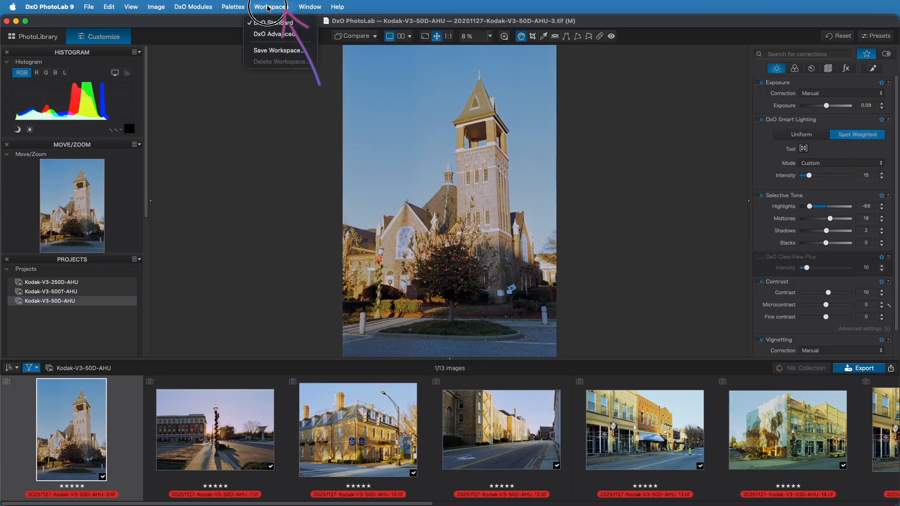
pyautogui.click(270, 50)
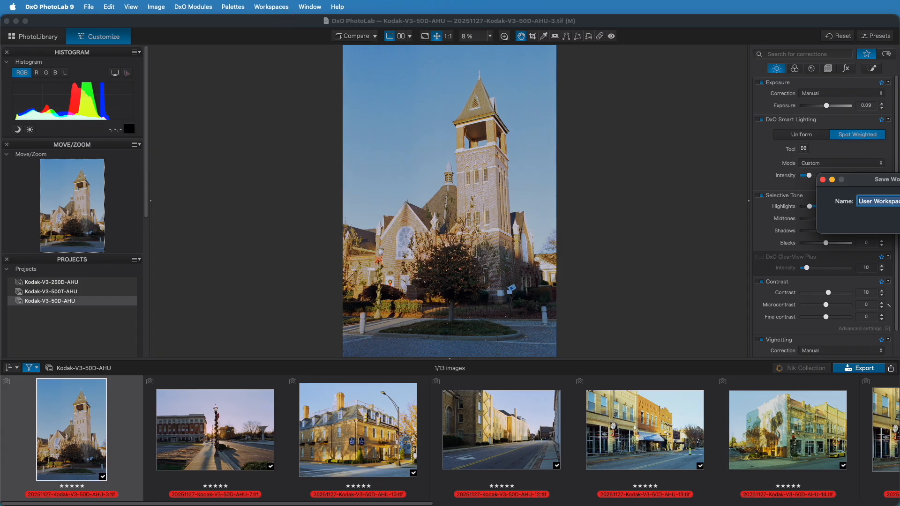
pyautogui.moveTo(885, 181); pyautogui.dragTo(619, 181)
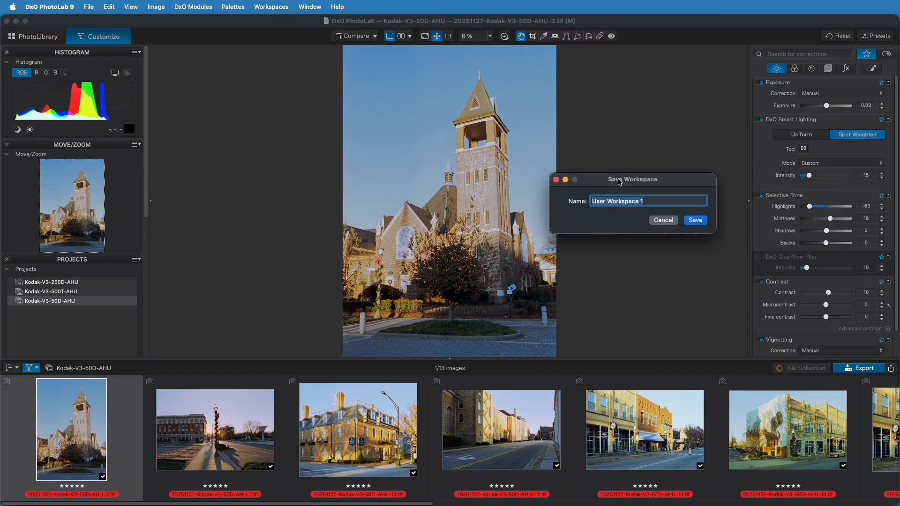
pyautogui.write('Ed')
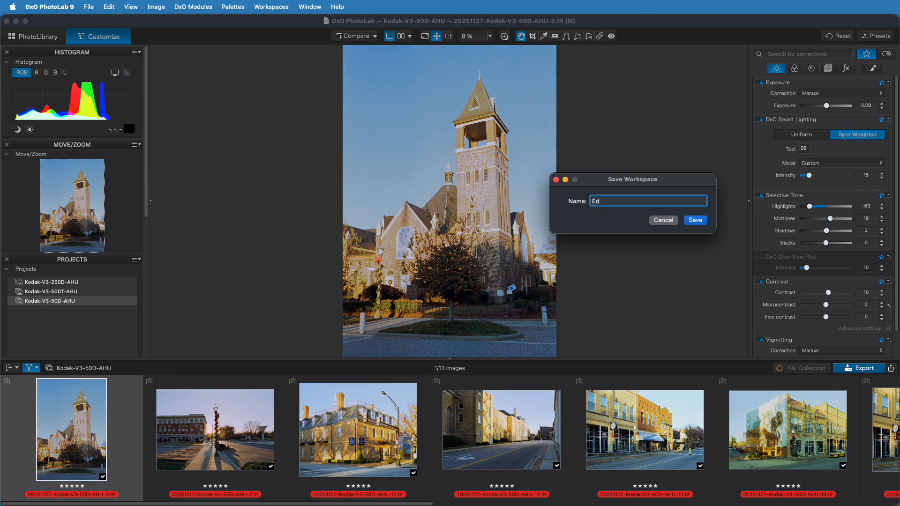
pyautogui.write('s-workspace')
pyautogui.click(695, 221)
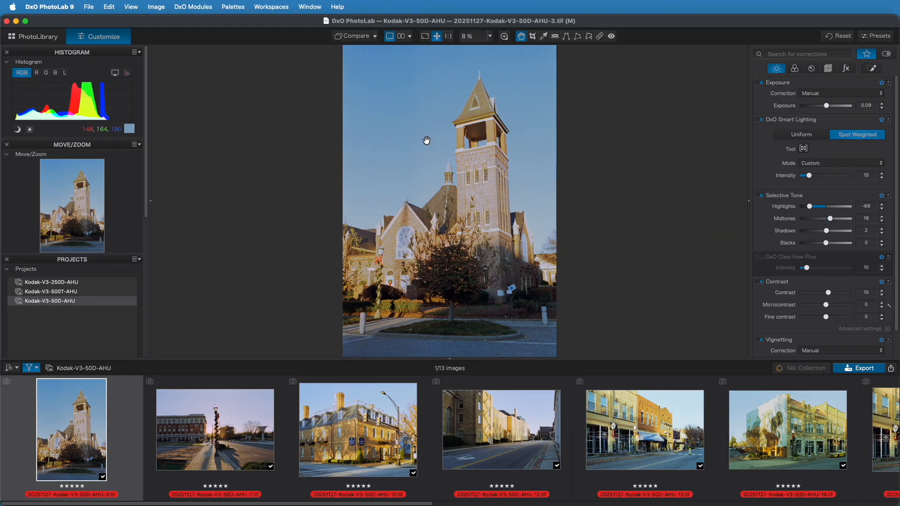
# - Load the DxO Advanced workspace, examine its Detail, Color and Light corrections, and return to the saved custom workspace
pyautogui.click(263, 10)
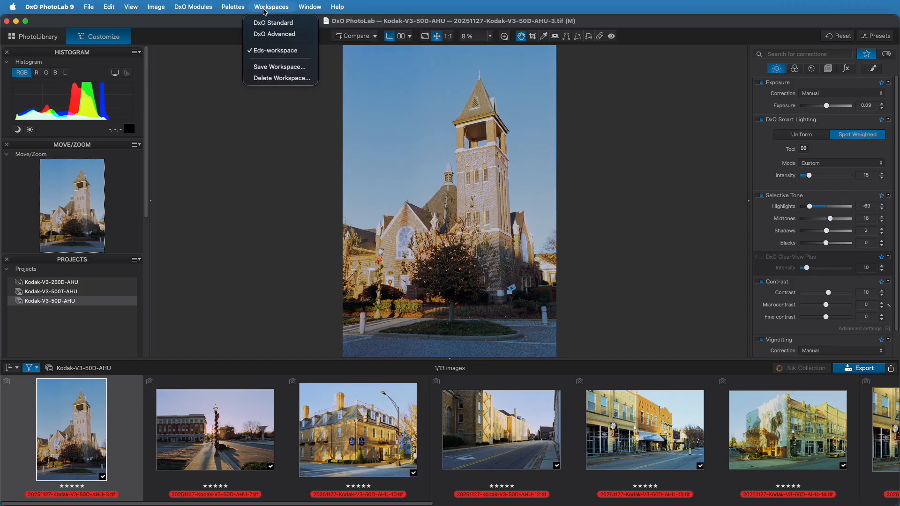
pyautogui.click(279, 36)
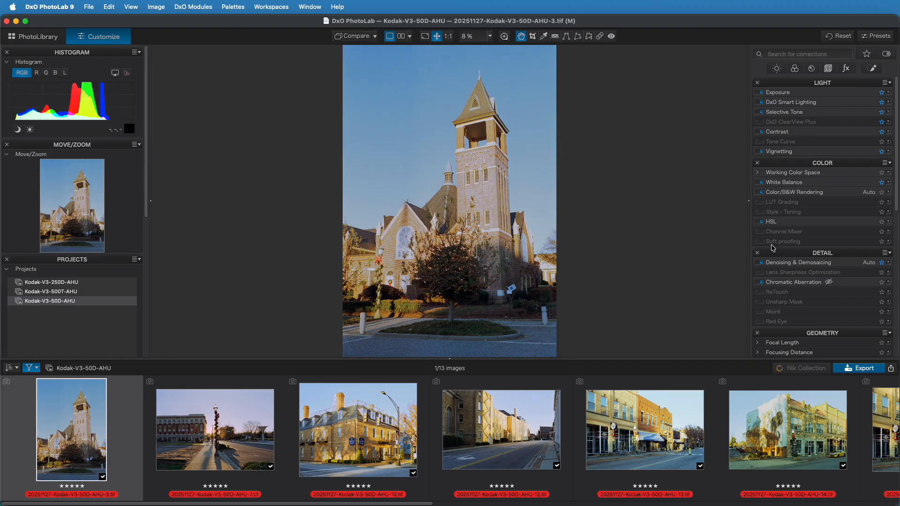
pyautogui.scroll(-10, 772, 247)
pyautogui.scroll(10, 772, 248)
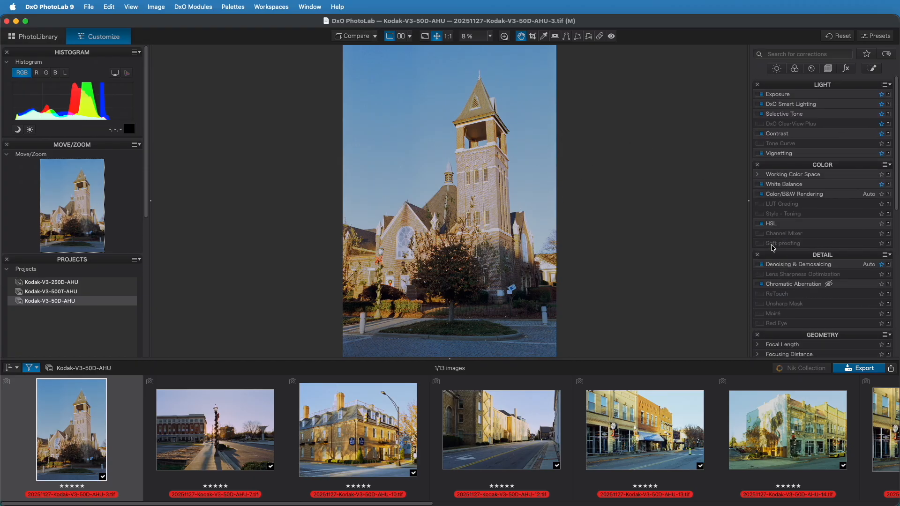
pyautogui.click(811, 68)
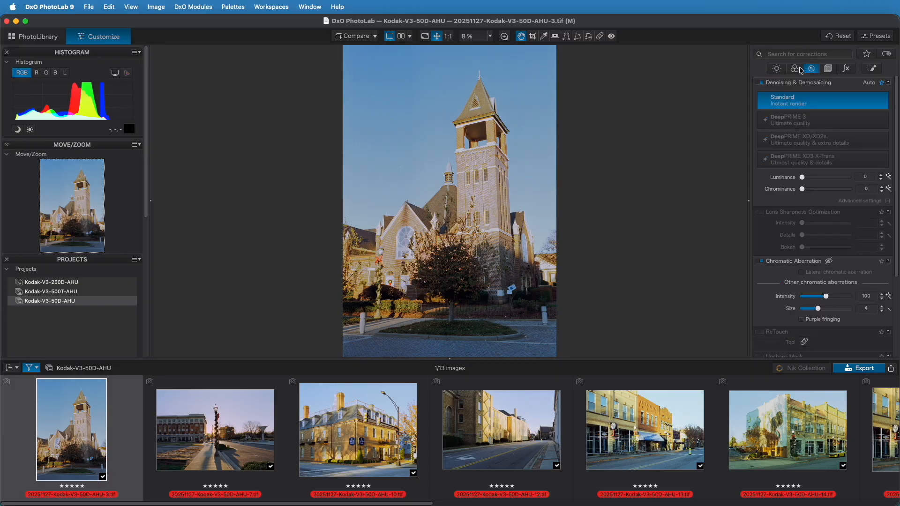
pyautogui.click(794, 69)
pyautogui.click(777, 70)
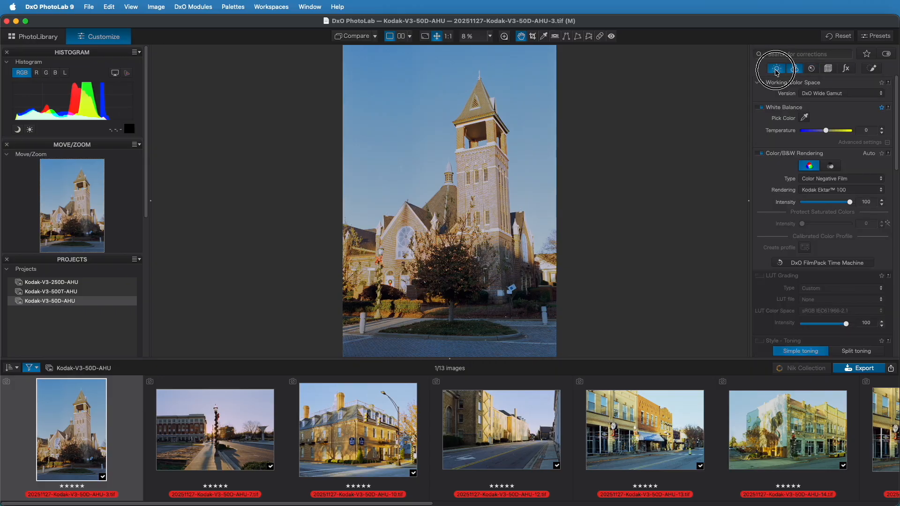
pyautogui.scroll(-6, 781, 203)
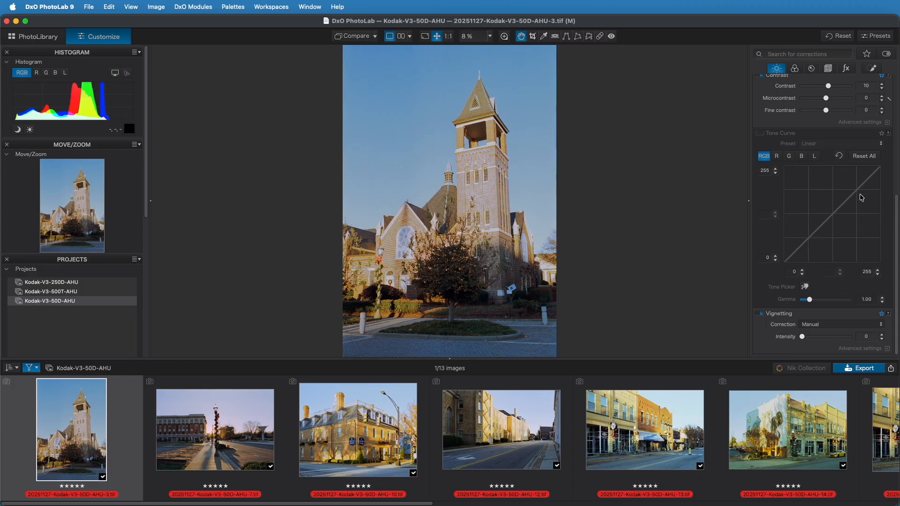
pyautogui.scroll(5, 832, 200)
pyautogui.scroll(-1, 832, 200)
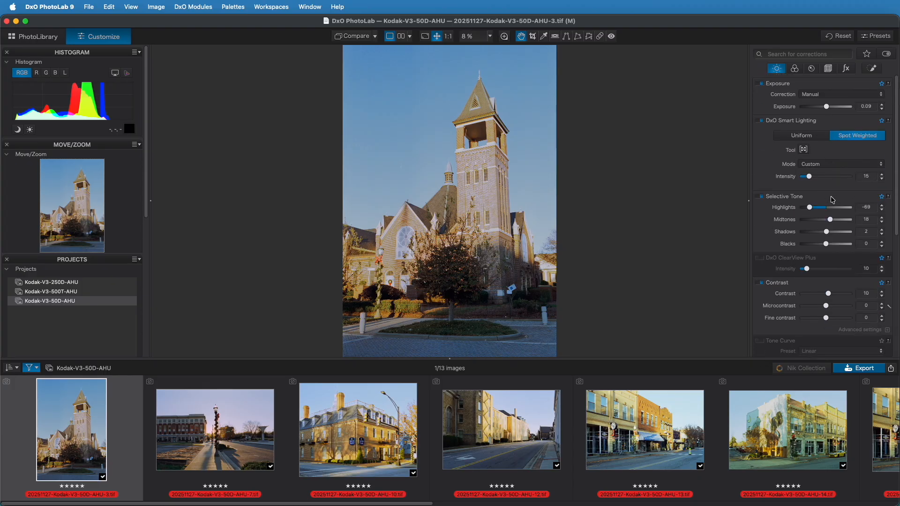
pyautogui.click(257, 9)
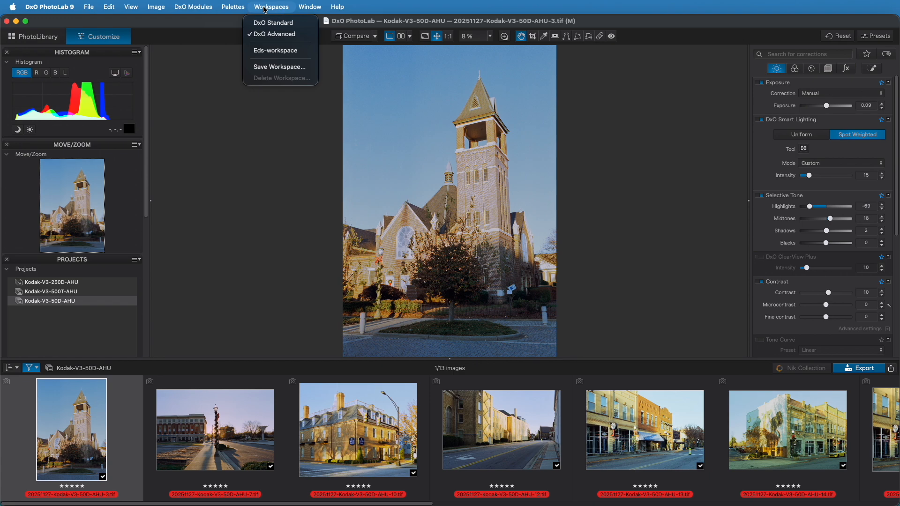
pyautogui.click(266, 51)
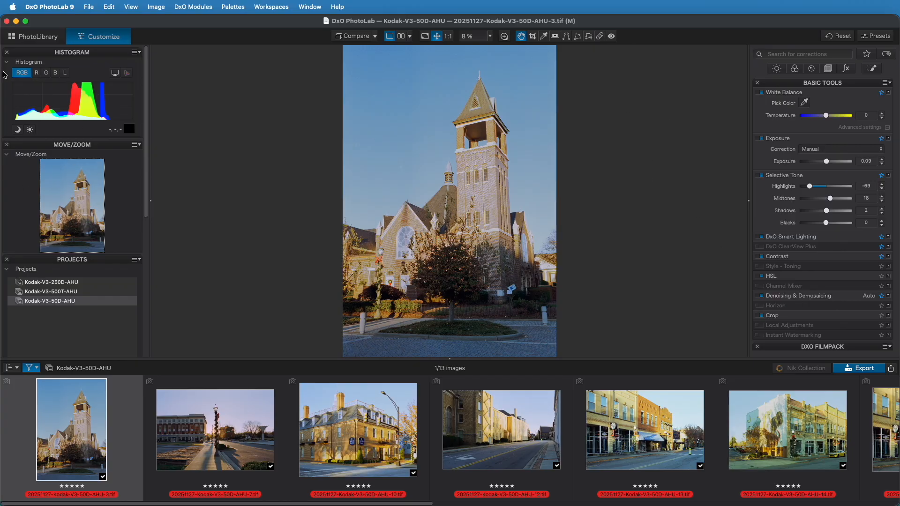
# - Open the Rolex 24 folder in the PhotoLibrary and bring 2025-Rolex-24-at-Daytona-0069.NEF into Customize
pyautogui.click(40, 36)
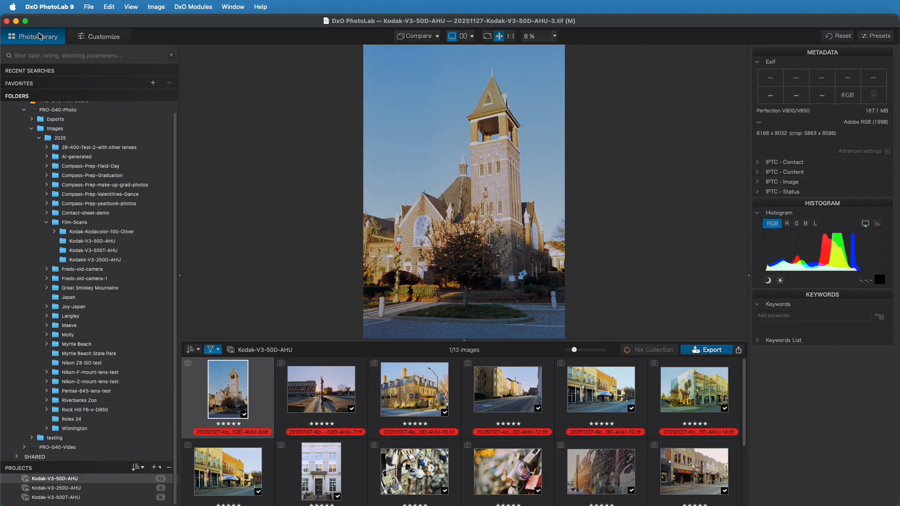
pyautogui.click(70, 420)
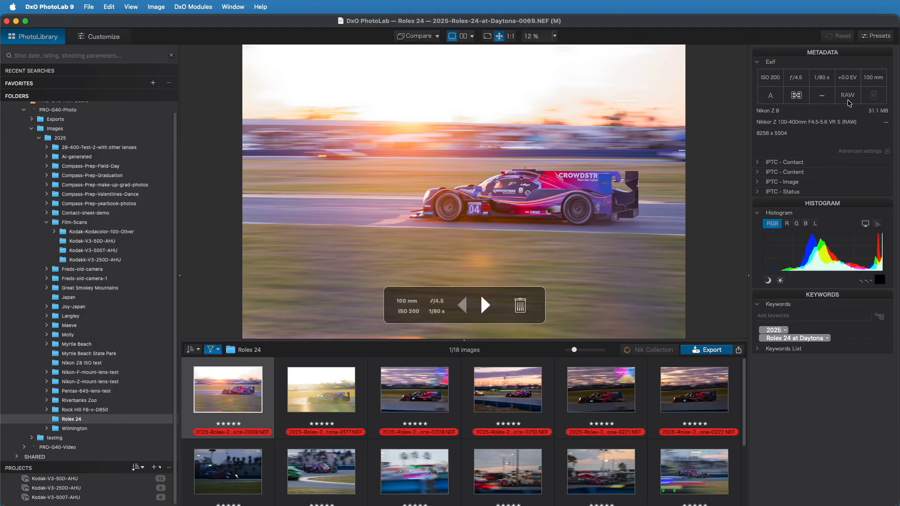
pyautogui.click(93, 37)
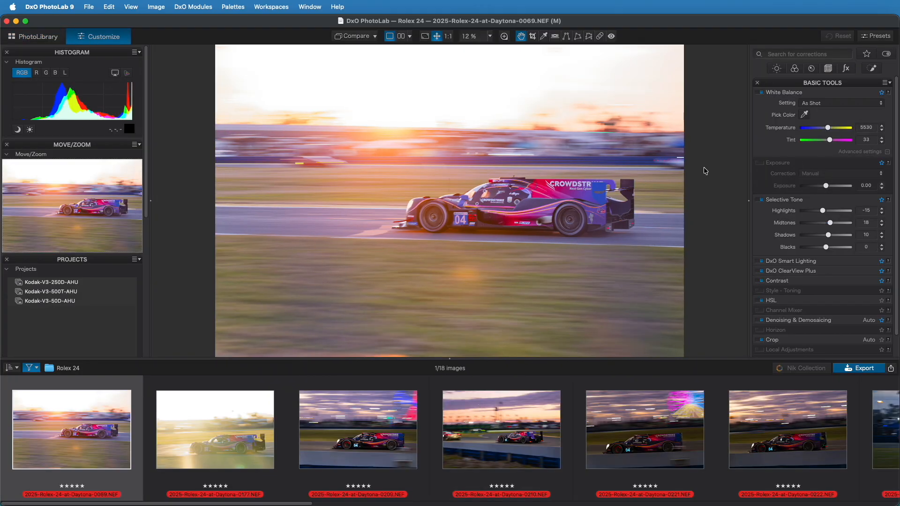
# - Show only the active corrections, examine them from DxO Smart Lighting through Distortion, and restore the full list
pyautogui.click(886, 56)
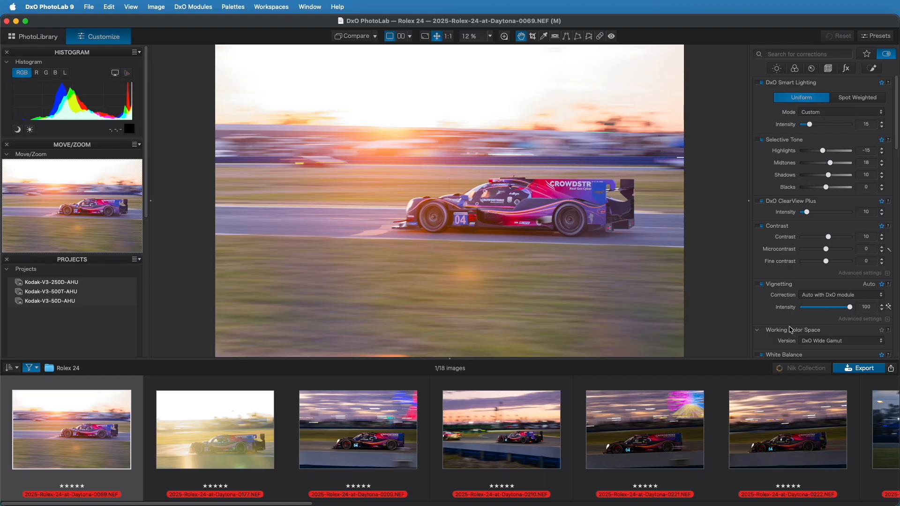
pyautogui.scroll(-10, 815, 322)
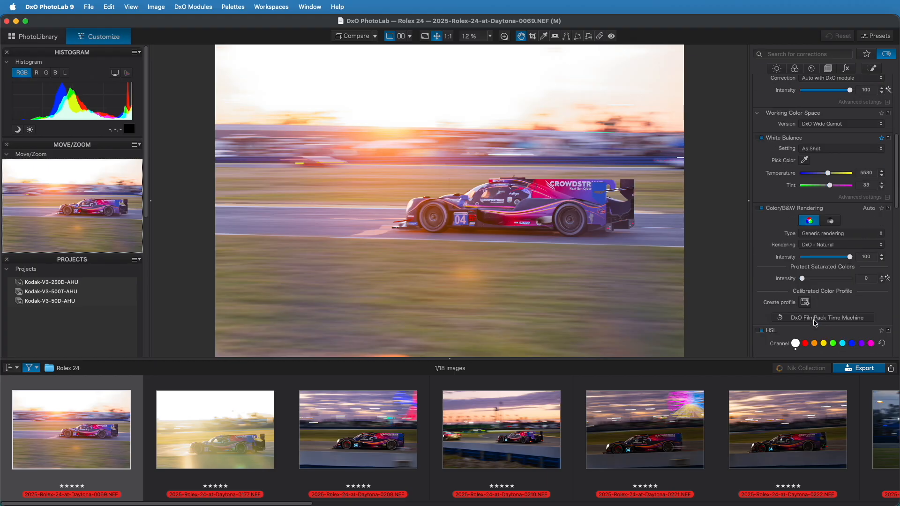
pyautogui.scroll(-12, 815, 322)
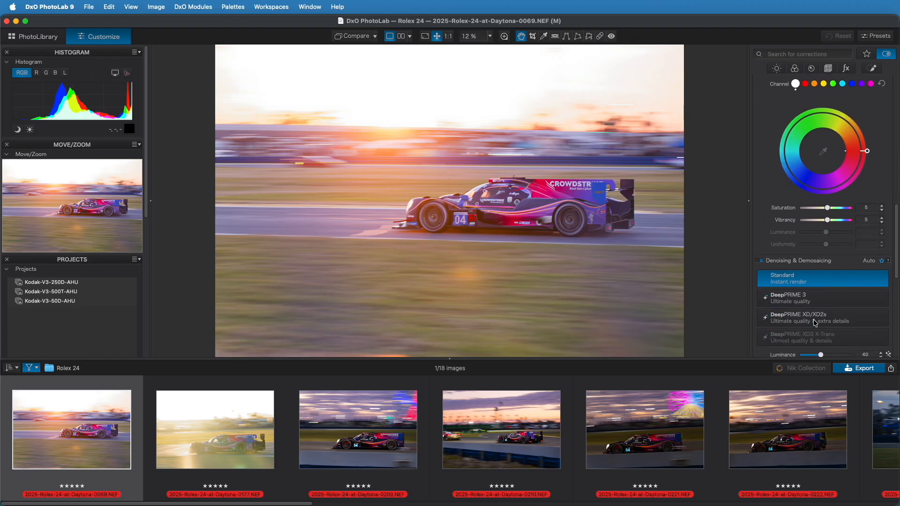
pyautogui.scroll(-5, 815, 323)
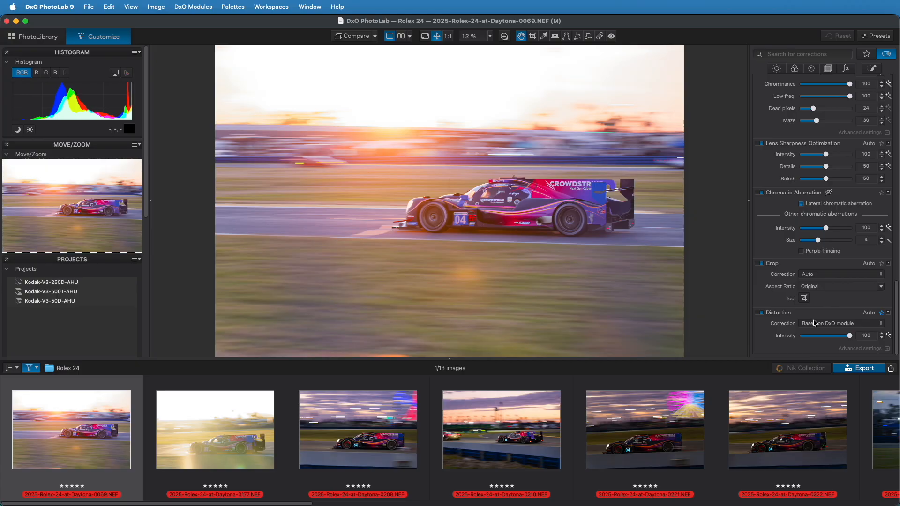
pyautogui.scroll(10, 825, 138)
pyautogui.scroll(8, 825, 138)
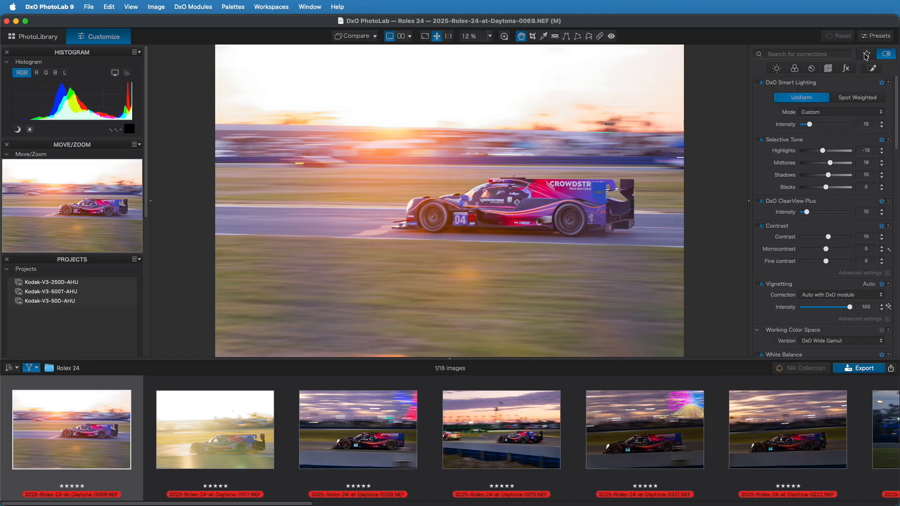
pyautogui.click(886, 54)
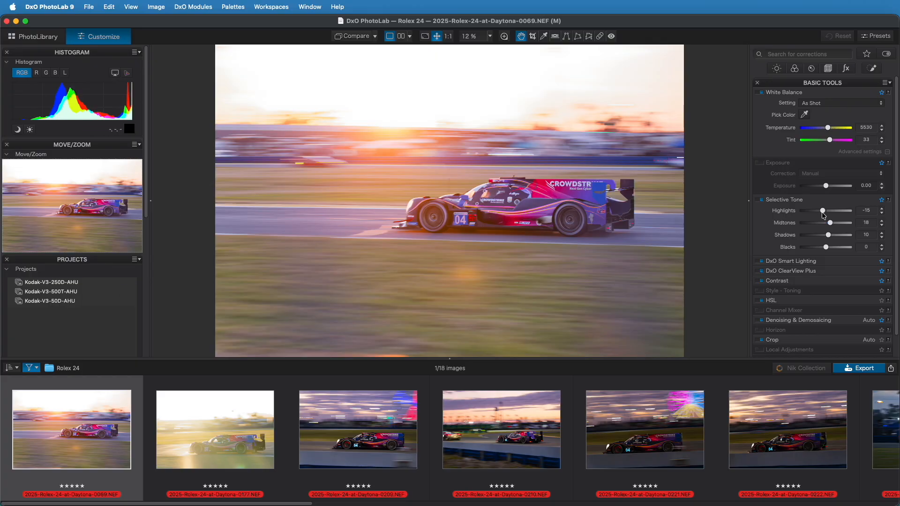
# - Try a Selective Tone Highlights value of 50 on the race car photo, and undo the change
pyautogui.moveTo(823, 214); pyautogui.dragTo(838, 214)
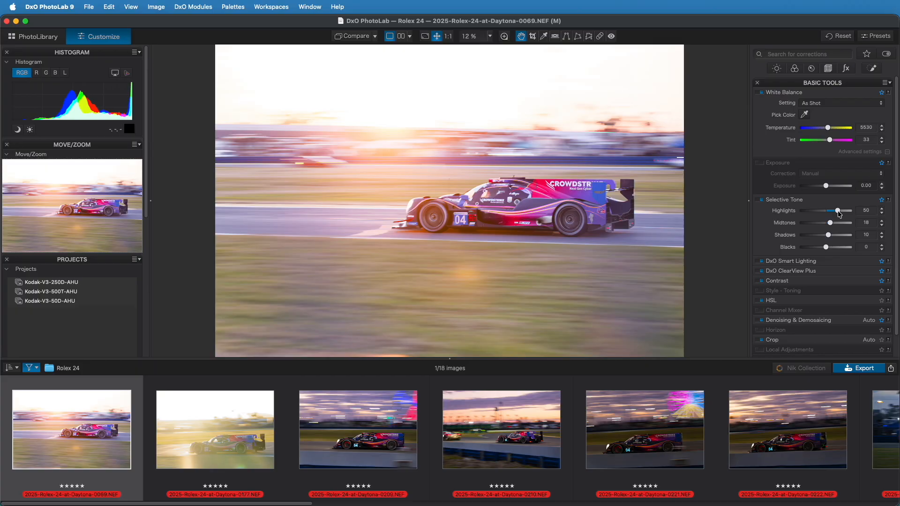
pyautogui.press('super+z')
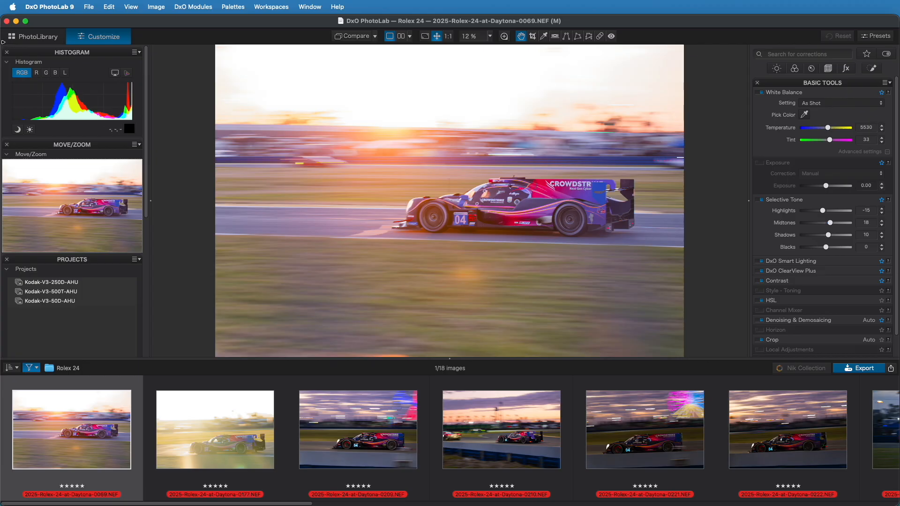
# - Open the Riverbanks Zoo folder in the PhotoLibrary, reset the image filter, and browse the folder's thumbnails
pyautogui.click(30, 36)
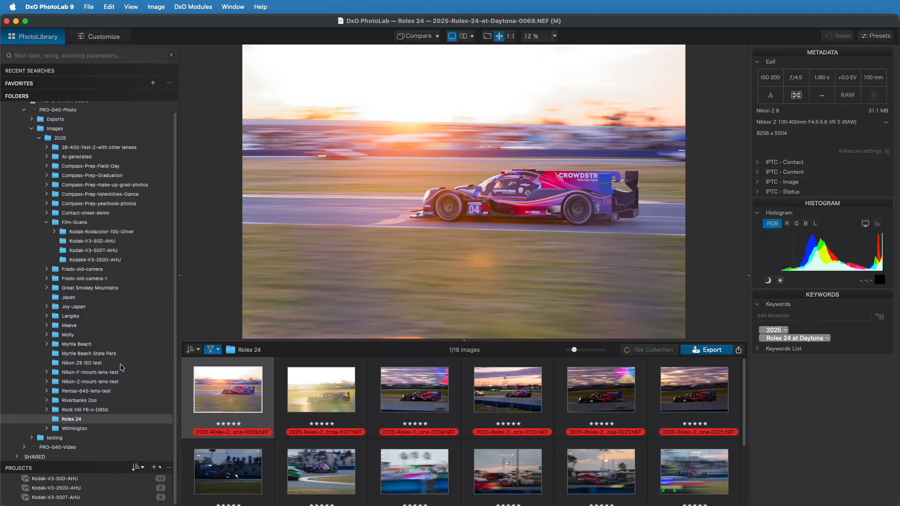
pyautogui.click(75, 401)
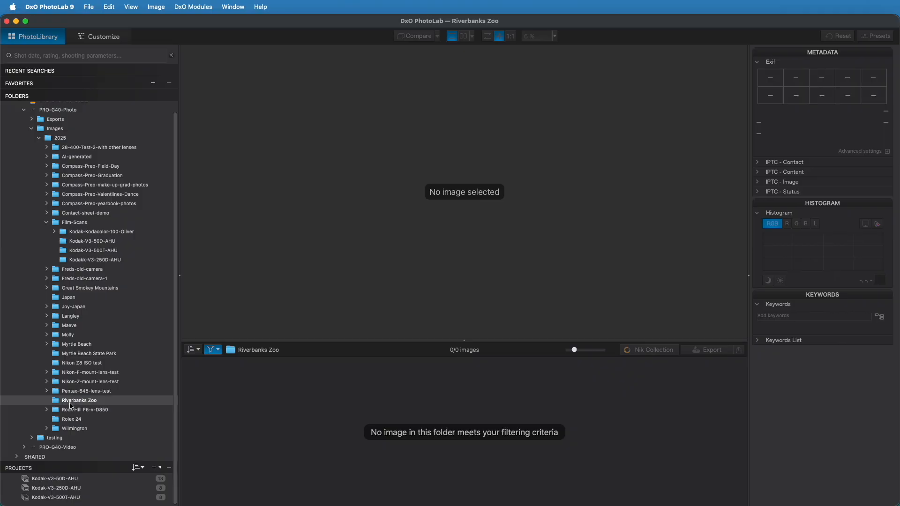
pyautogui.click(219, 351)
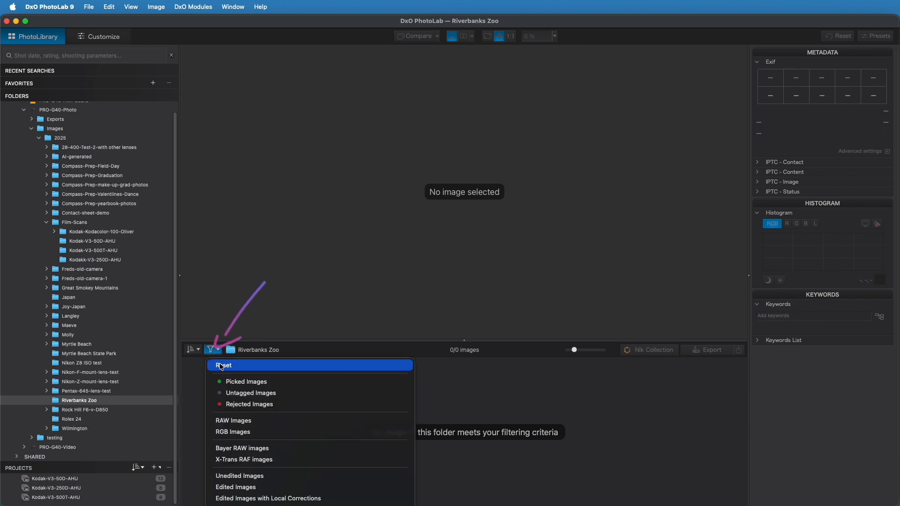
pyautogui.click(220, 366)
pyautogui.moveTo(221, 367)
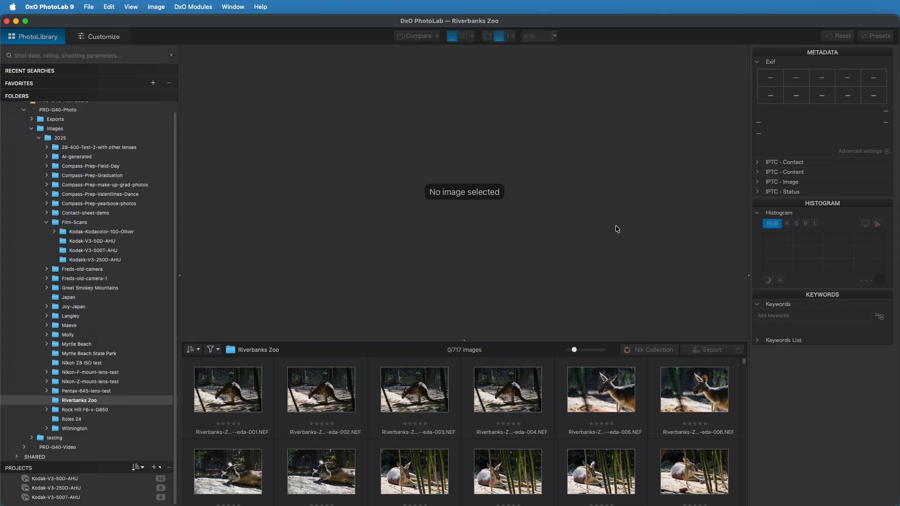
pyautogui.scroll(-5, 548, 406)
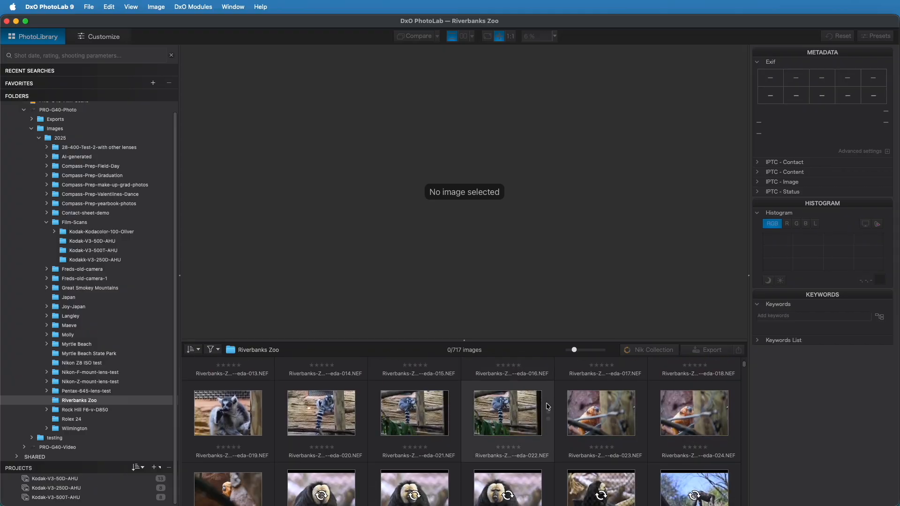
# - Browse the Riverbanks Zoo thumbnails for the monkey photo Riverbanks-Zoo--eda-212.NEF and open it in Customize
pyautogui.scroll(-4, 548, 406)
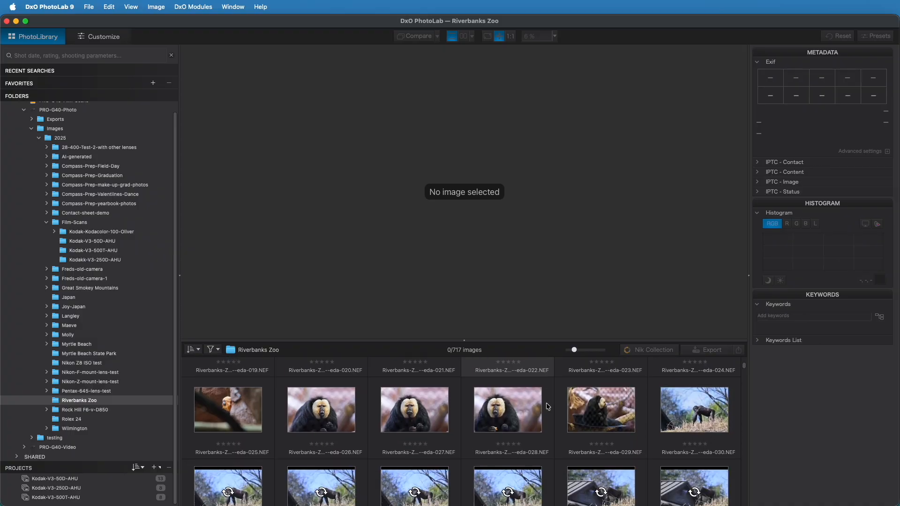
pyautogui.scroll(-2, 548, 406)
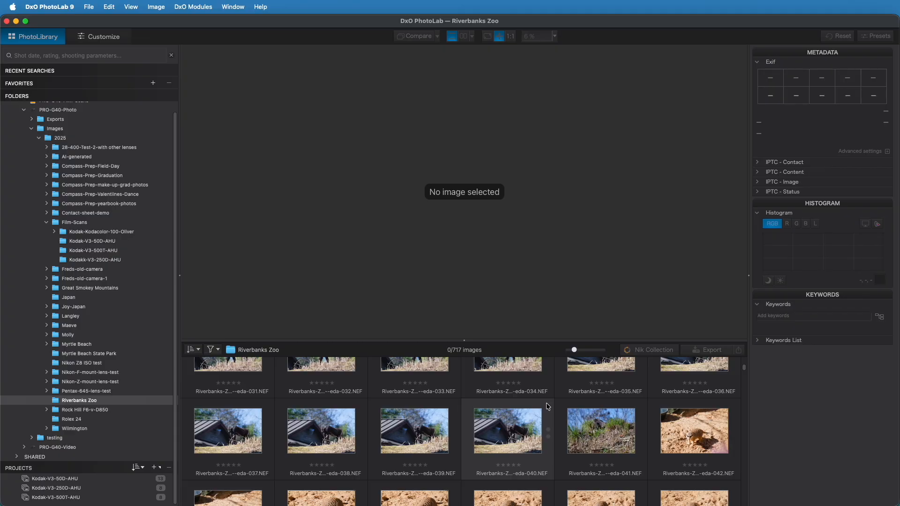
pyautogui.scroll(-8, 547, 406)
pyautogui.scroll(-10, 547, 406)
pyautogui.scroll(-8, 548, 406)
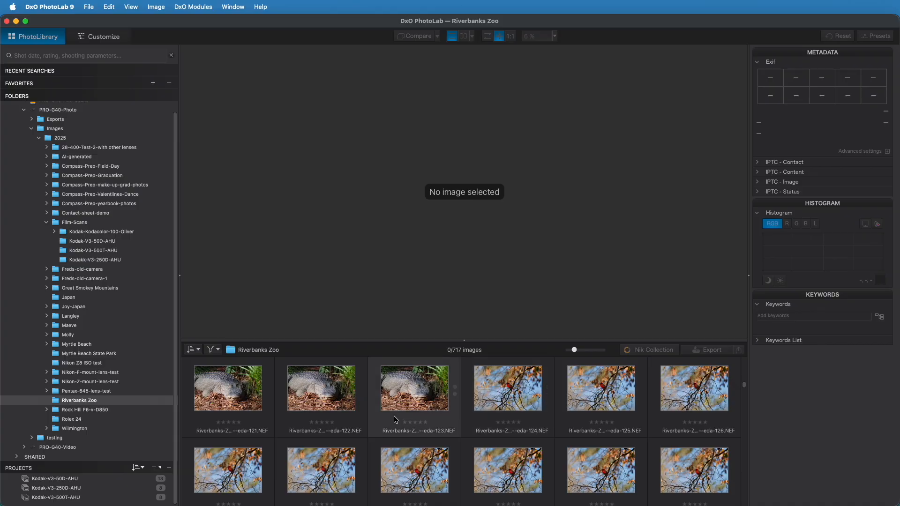
pyautogui.scroll(-5, 393, 410)
pyautogui.scroll(-20, 393, 410)
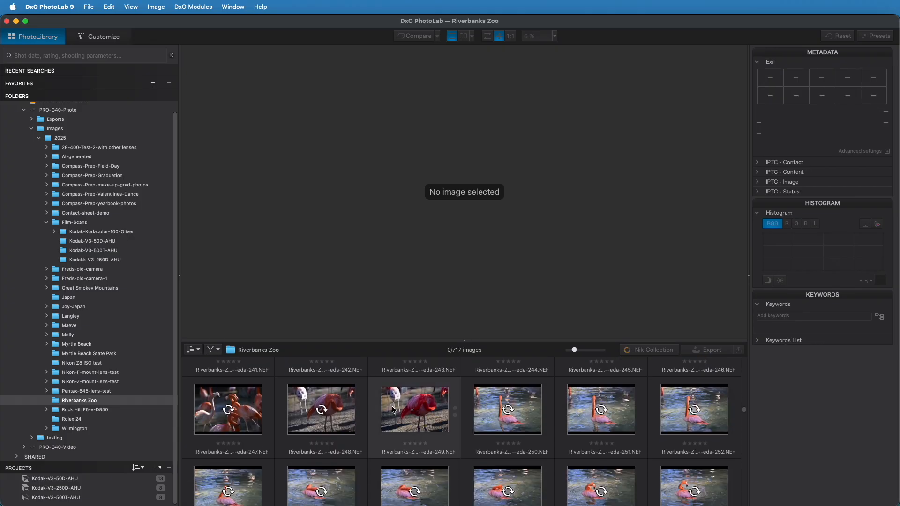
pyautogui.scroll(12, 394, 410)
pyautogui.scroll(-2, 393, 410)
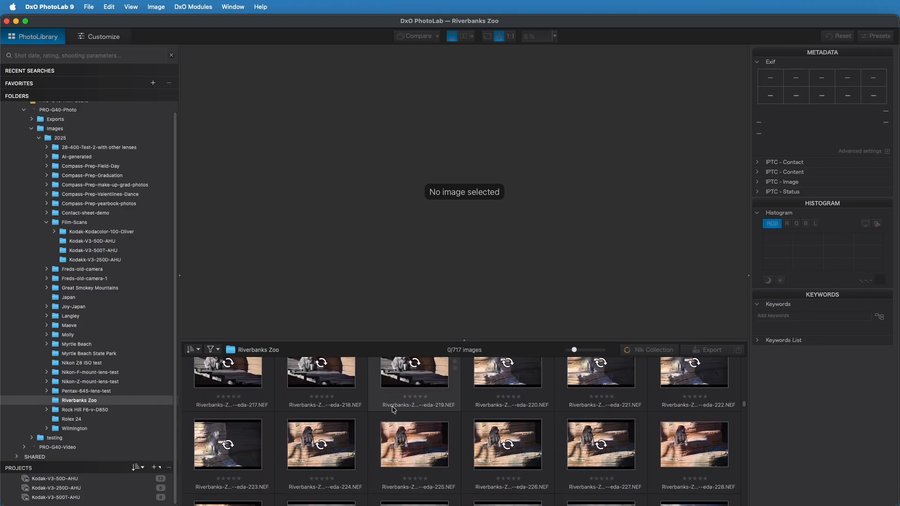
pyautogui.scroll(3, 393, 410)
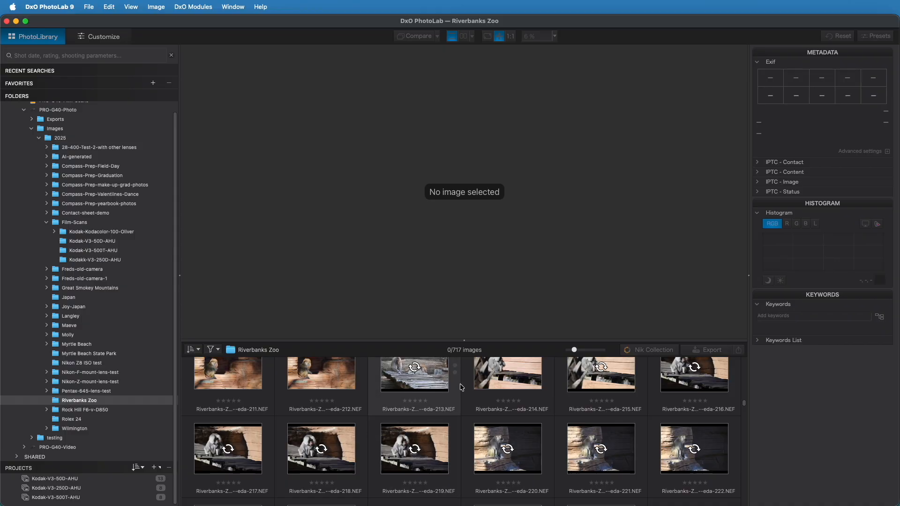
pyautogui.doubleClick(316, 374)
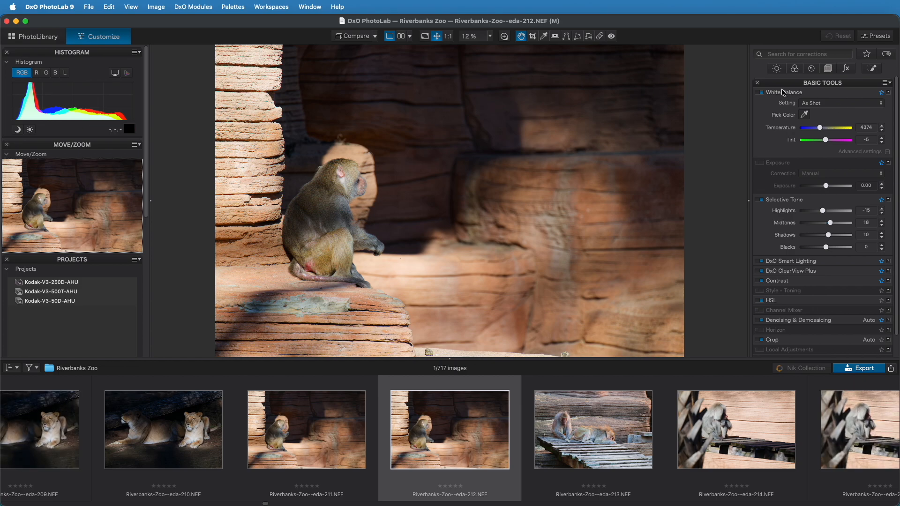
# - Show only the monkey photo's active corrections and examine them from DxO Smart Lighting through Distortion
pyautogui.click(886, 55)
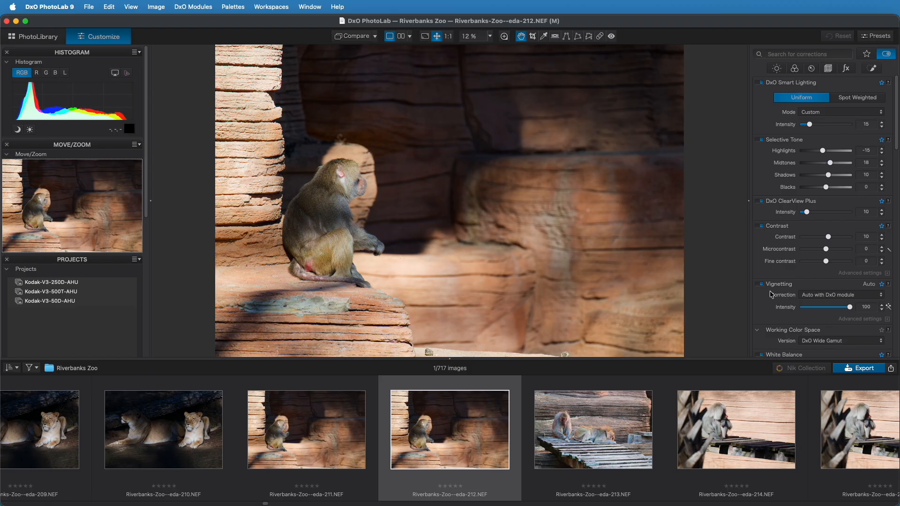
pyautogui.scroll(-10, 764, 332)
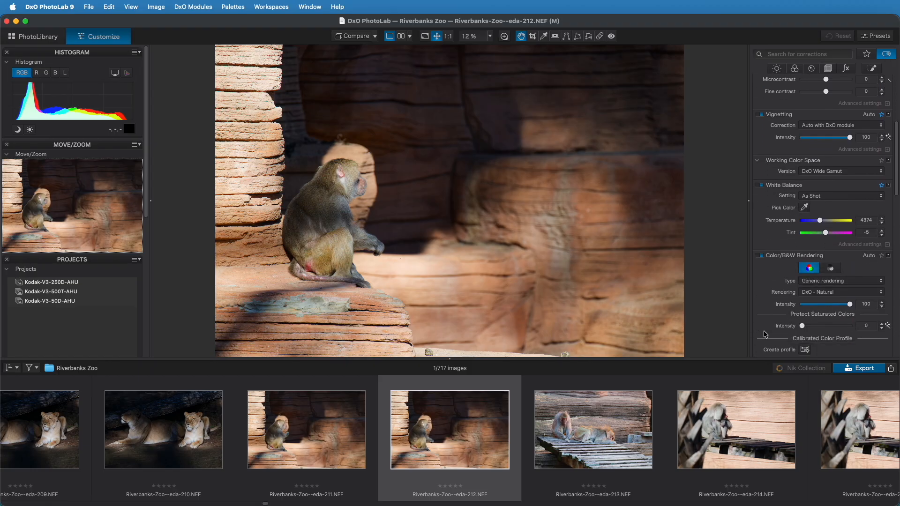
pyautogui.scroll(-12, 765, 333)
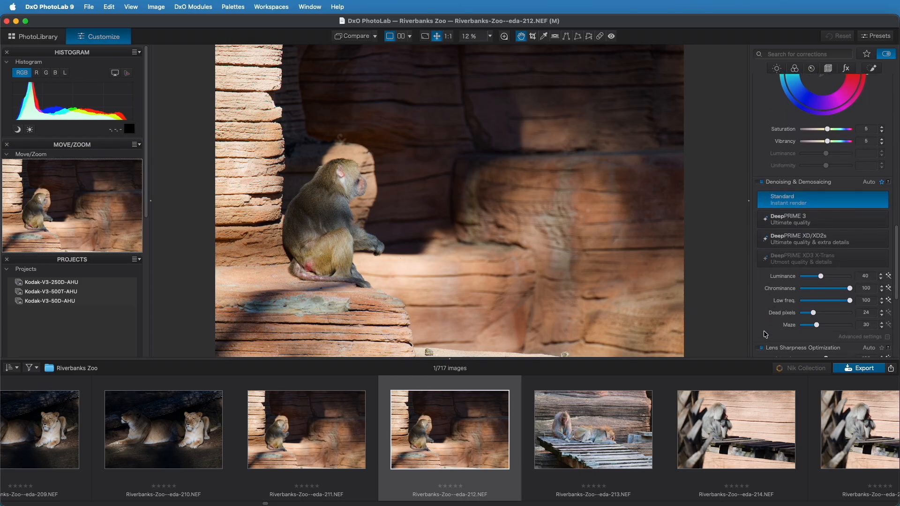
pyautogui.scroll(-5, 763, 333)
pyautogui.scroll(-6, 765, 334)
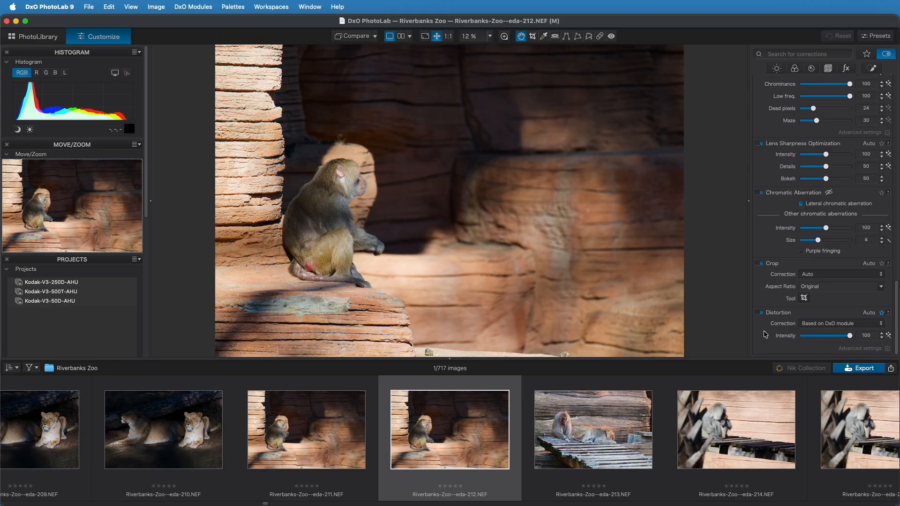
pyautogui.scroll(20, 765, 334)
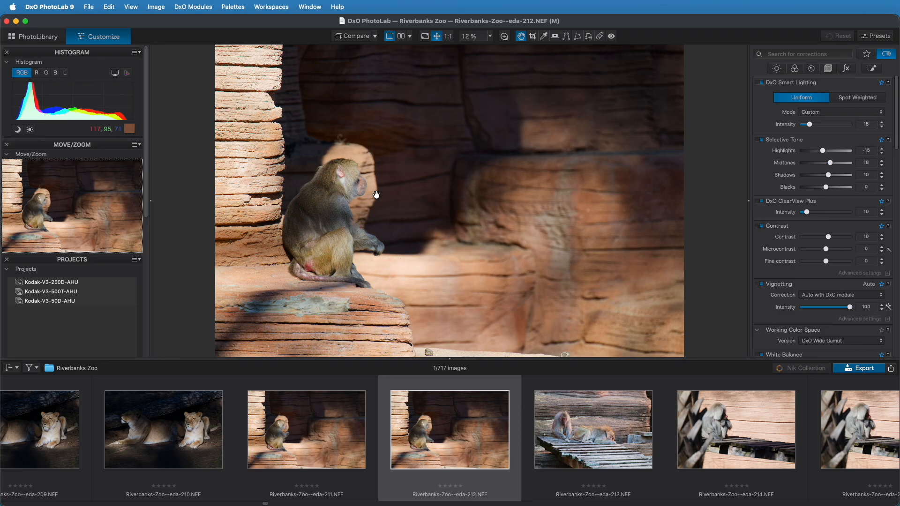
# - View the monkey's head at 100% and turn off its Denoising & Demosaicing correction
pyautogui.click(344, 174)
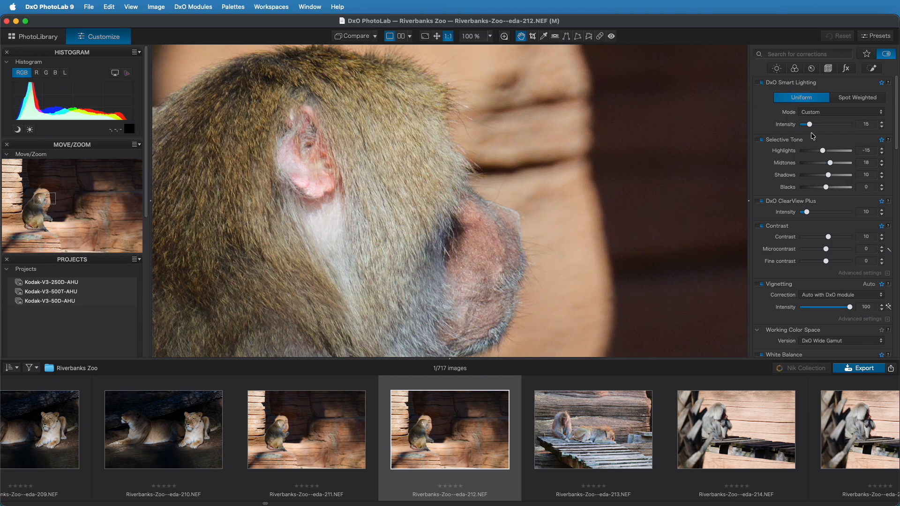
pyautogui.scroll(-4, 823, 302)
pyautogui.scroll(-10, 824, 303)
pyautogui.scroll(-4, 822, 300)
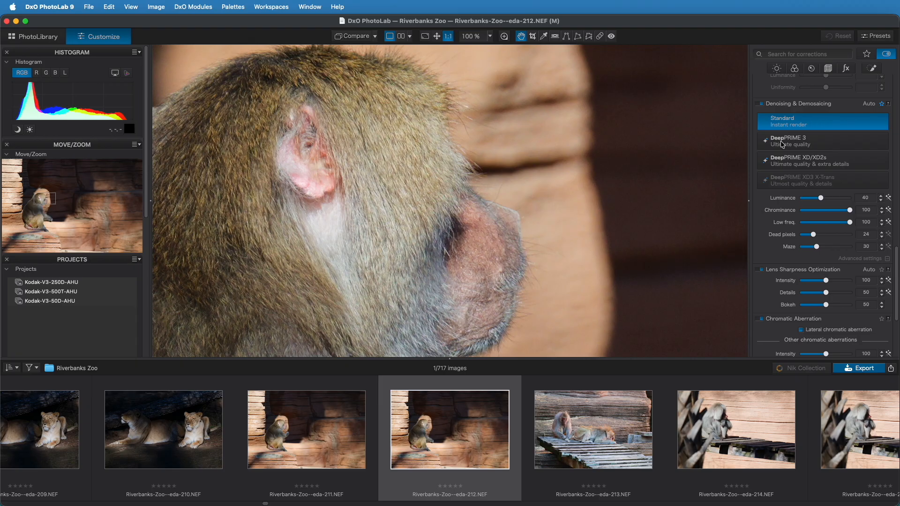
pyautogui.click(760, 104)
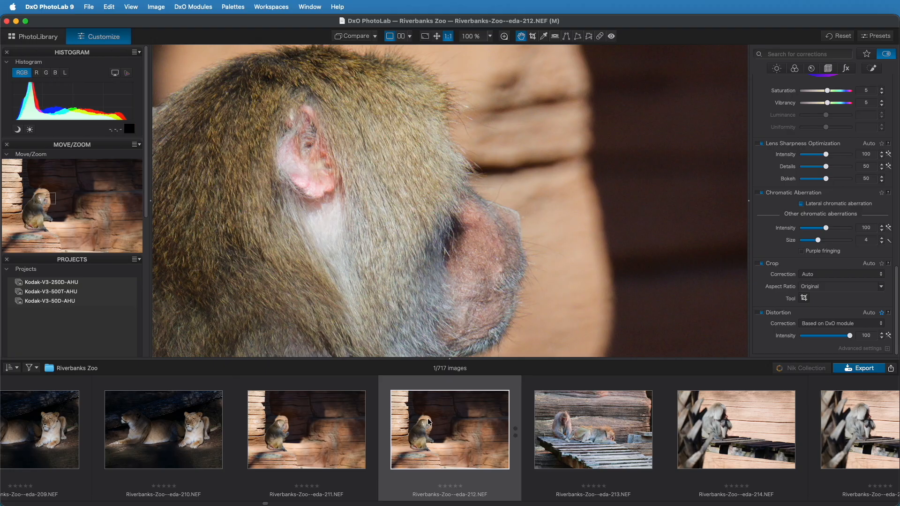
# - Check the list of active corrections for Denoising & Demosaicing and restore the full corrections list
pyautogui.moveTo(428, 431)
pyautogui.scroll(5, 792, 134)
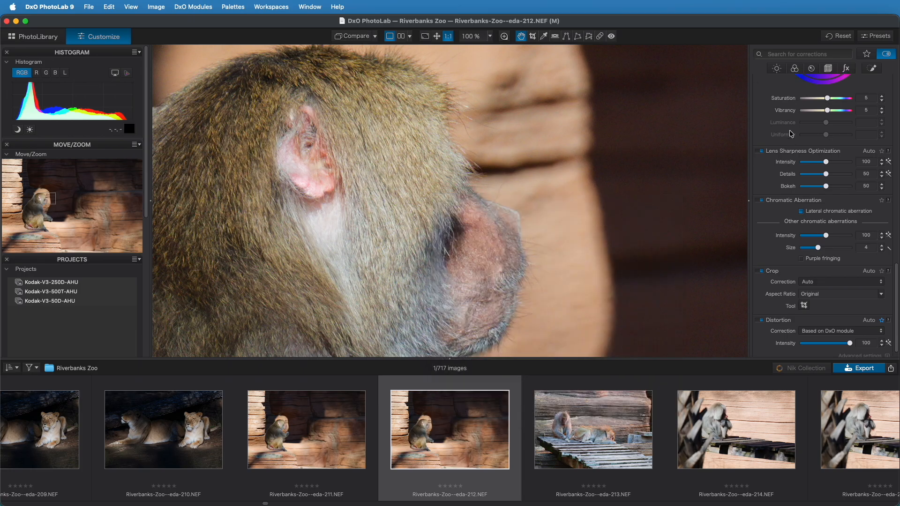
pyautogui.scroll(-5, 790, 133)
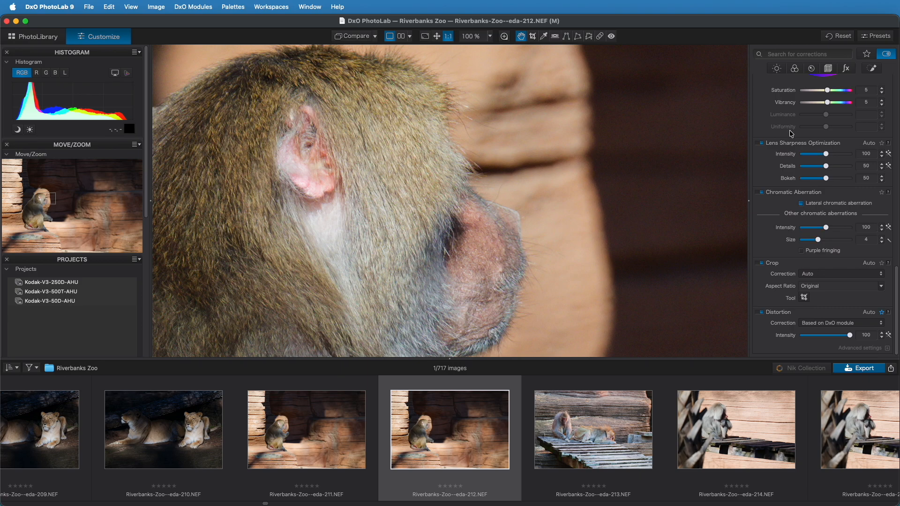
pyautogui.scroll(15, 791, 133)
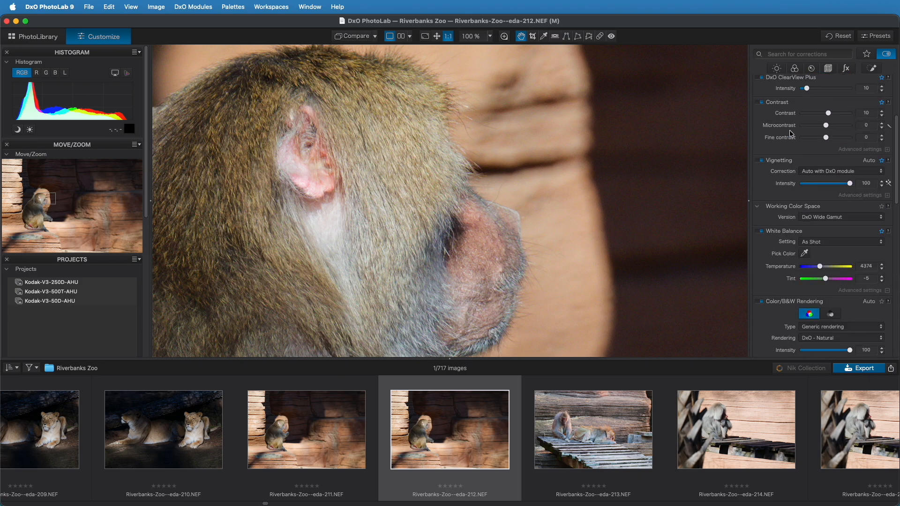
pyautogui.click(886, 54)
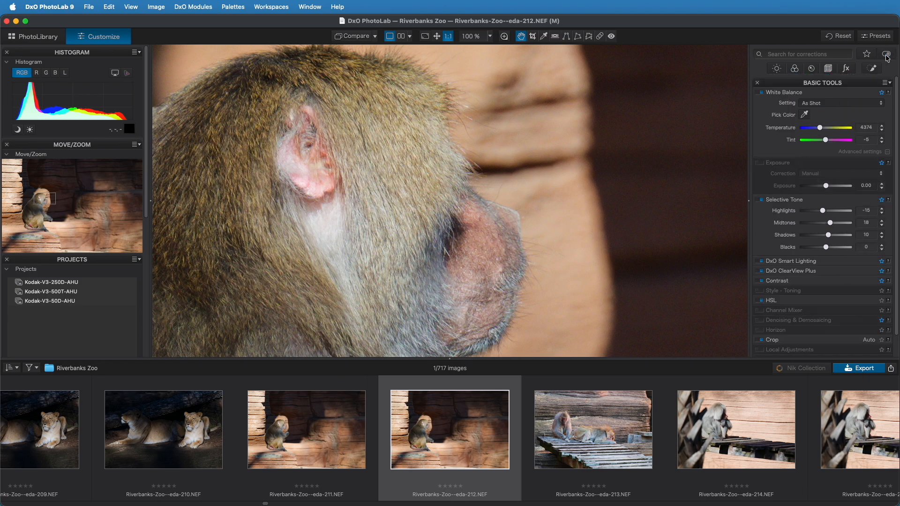
# - Show the detail corrections and turn Denoising & Demosaicing back on for the monkey photo
pyautogui.scroll(-2, 820, 242)
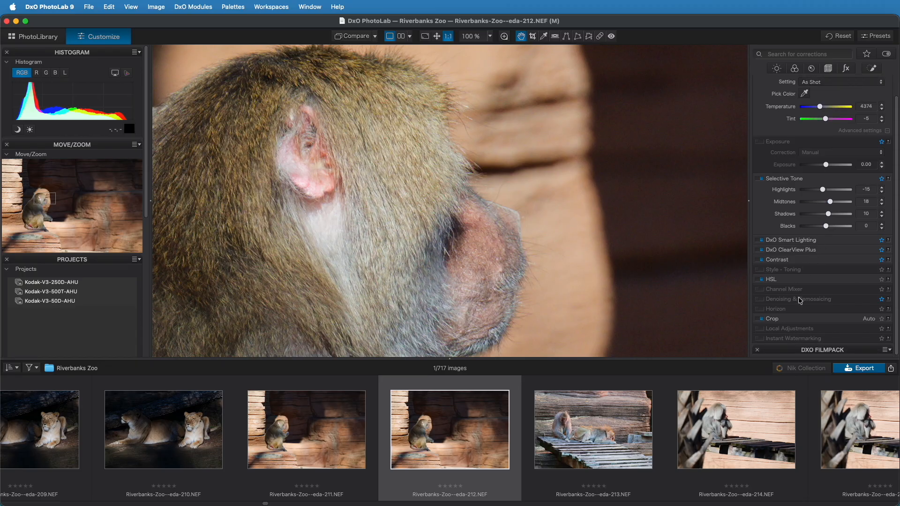
pyautogui.scroll(-1, 796, 309)
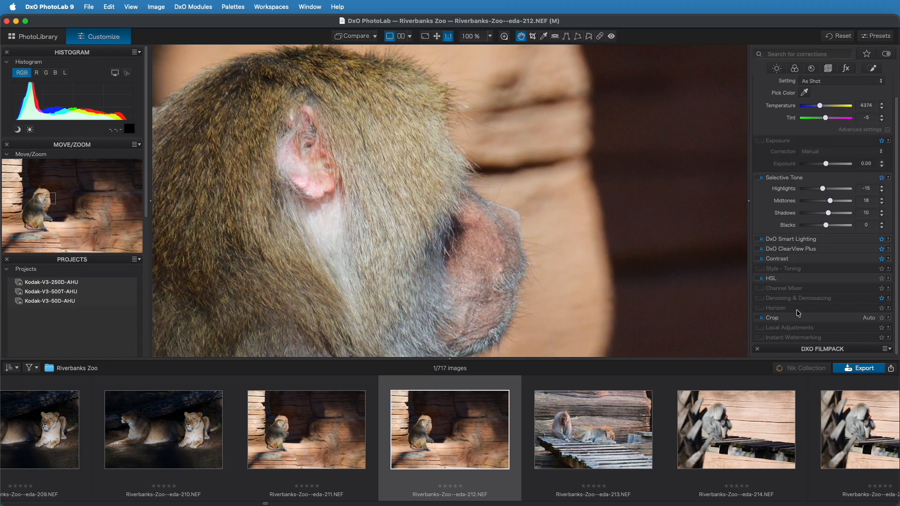
pyautogui.click(811, 69)
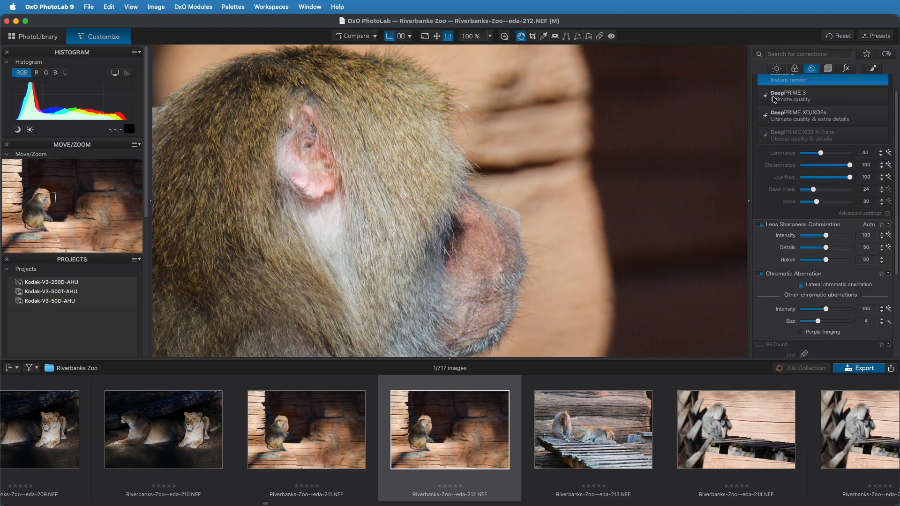
pyautogui.scroll(2, 773, 100)
pyautogui.click(760, 83)
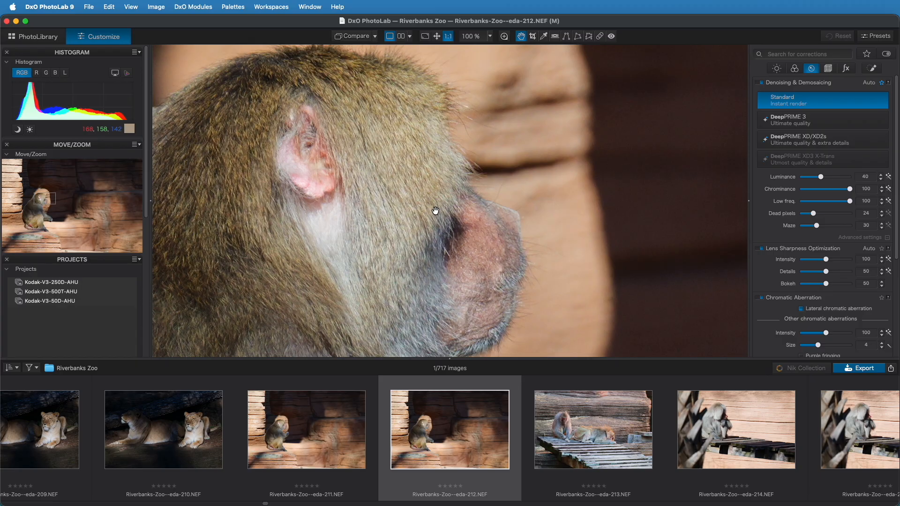
pyautogui.click(363, 195)
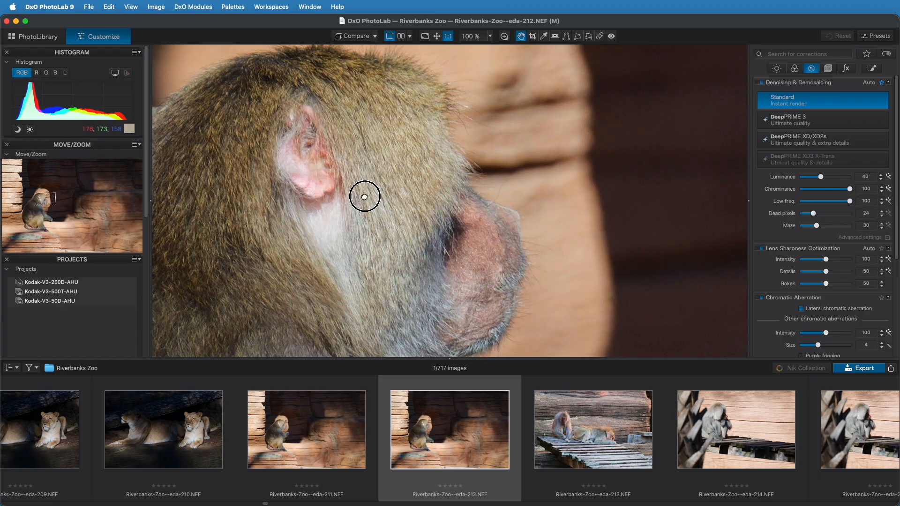